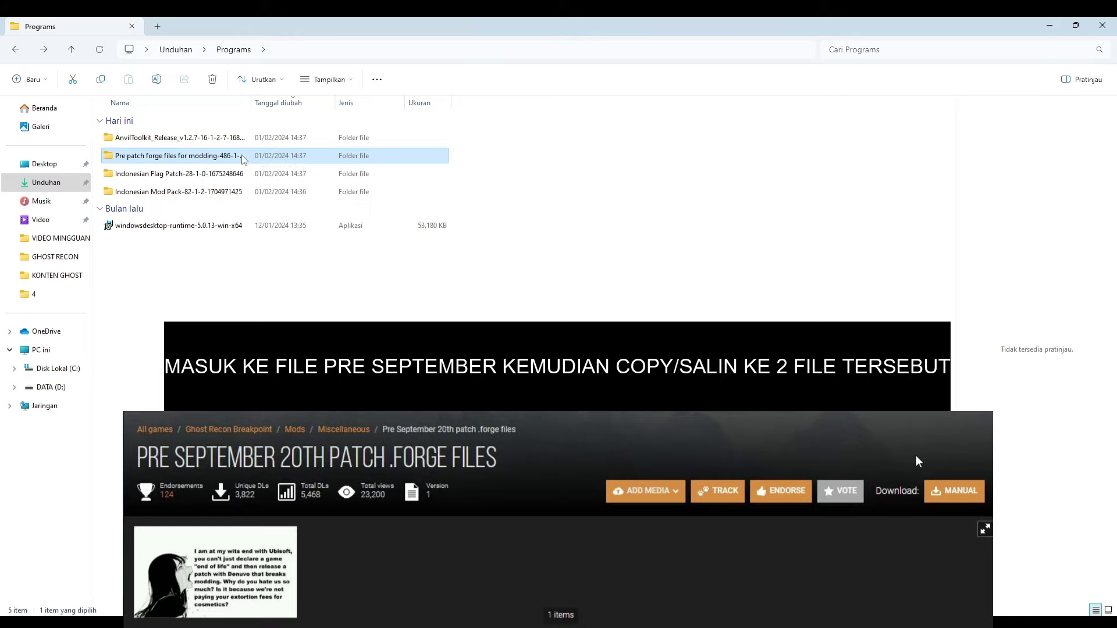
Copy DataPC_patch_01.forge and DataPC_Resources_patch_01.forge from the Pre patch forge files for modding folder.
{"action": "double_click", "coordinate": [236, 157]}
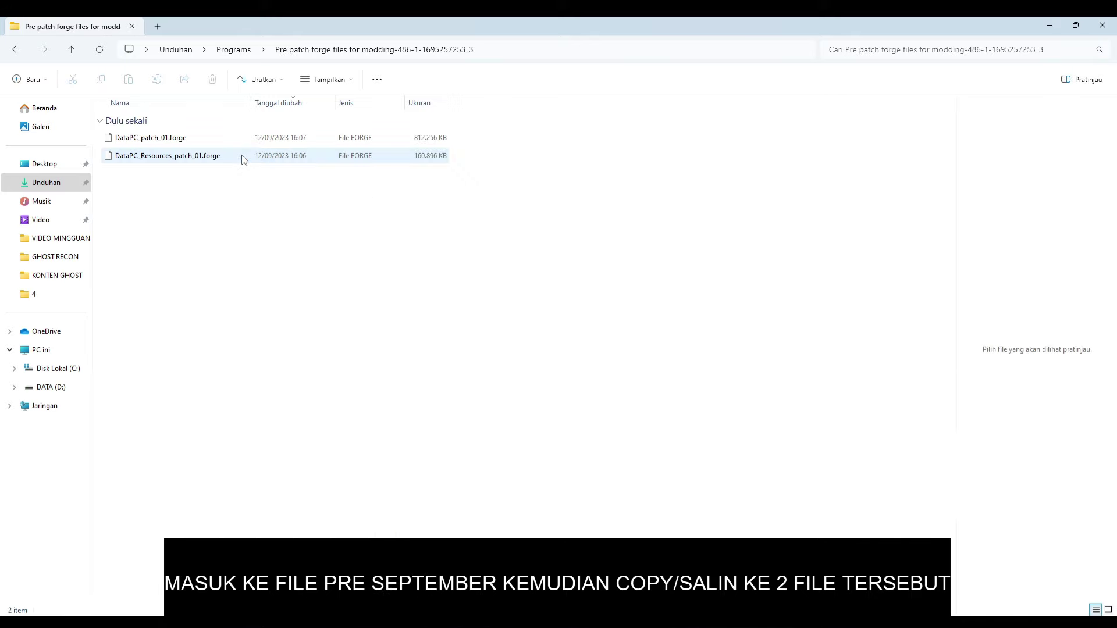
{"action": "left_click", "coordinate": [177, 141]}
{"action": "left_click", "coordinate": [183, 155], "text": "ctrl"}
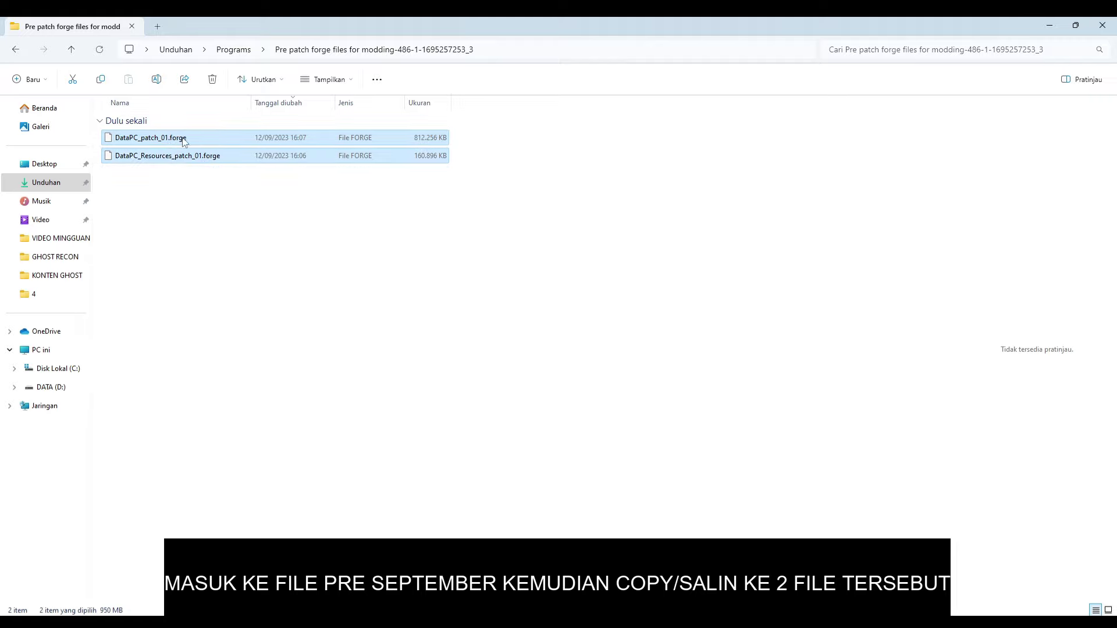
{"action": "right_click", "coordinate": [159, 144]}
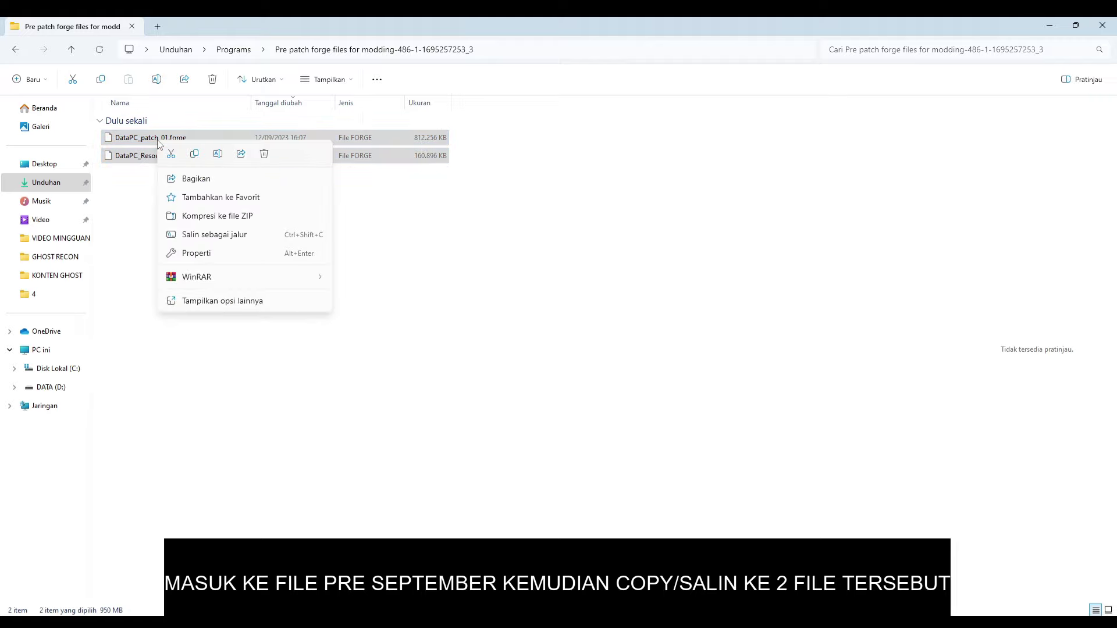
{"action": "left_click", "coordinate": [195, 155]}
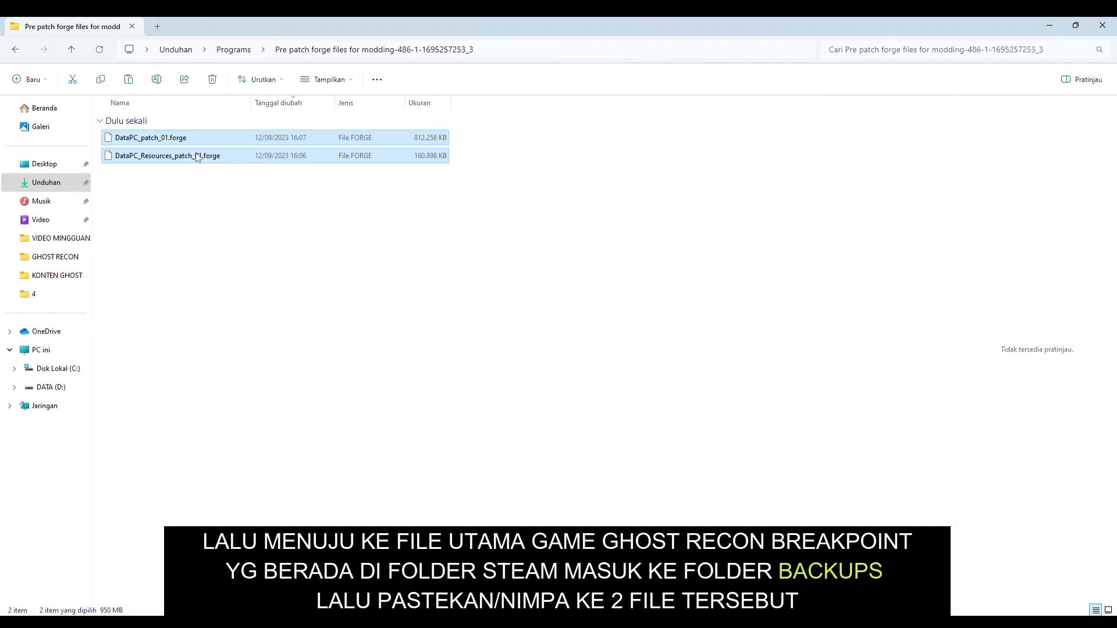
Open the Backups folder of the game at D:\steam1\steamapps\common\Ghost Recon Breakpoint.
{"action": "left_click", "coordinate": [58, 390]}
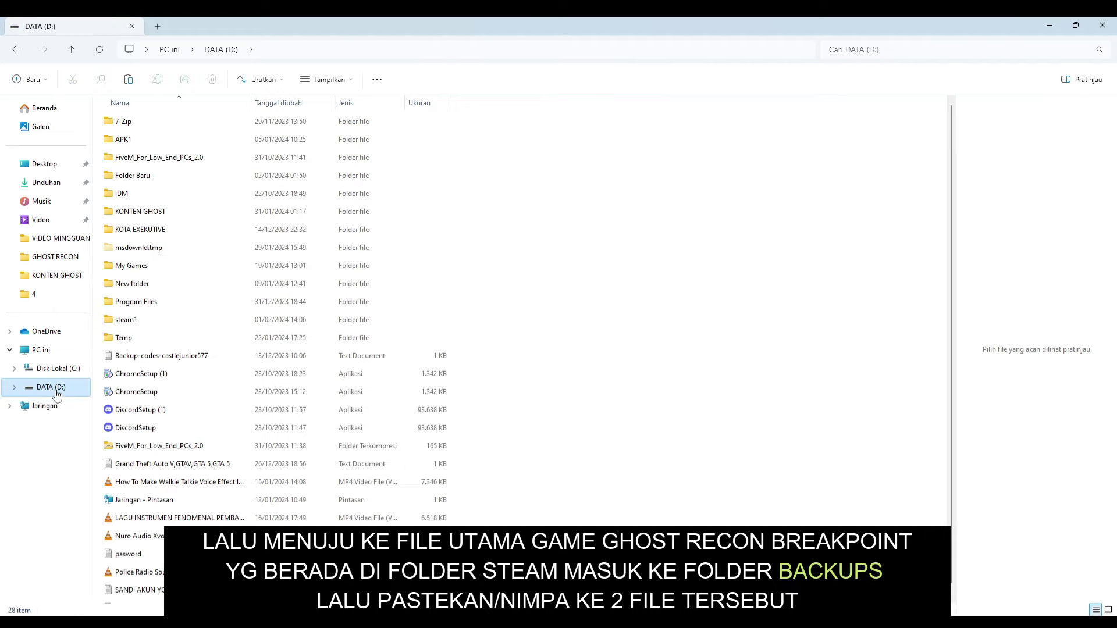
{"action": "double_click", "coordinate": [176, 321]}
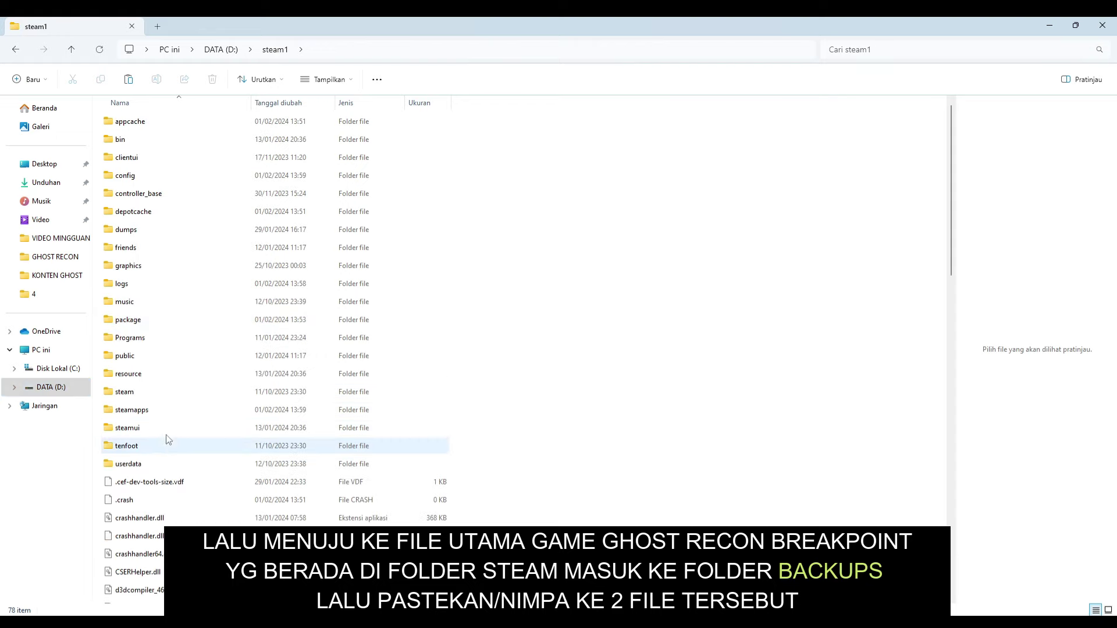
{"action": "double_click", "coordinate": [161, 412]}
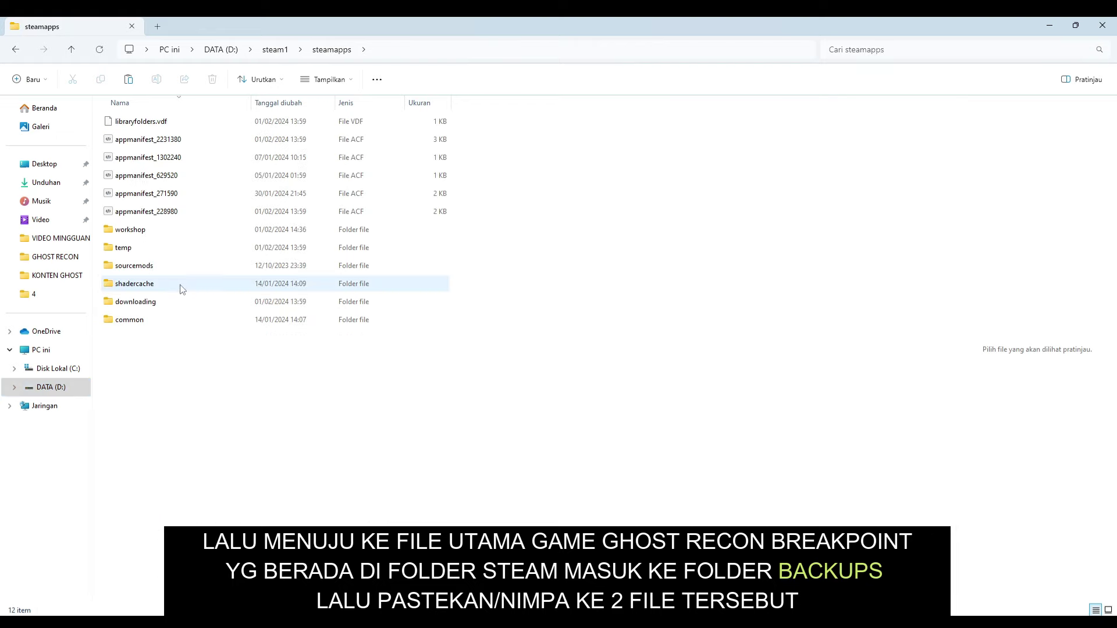
{"action": "double_click", "coordinate": [167, 319]}
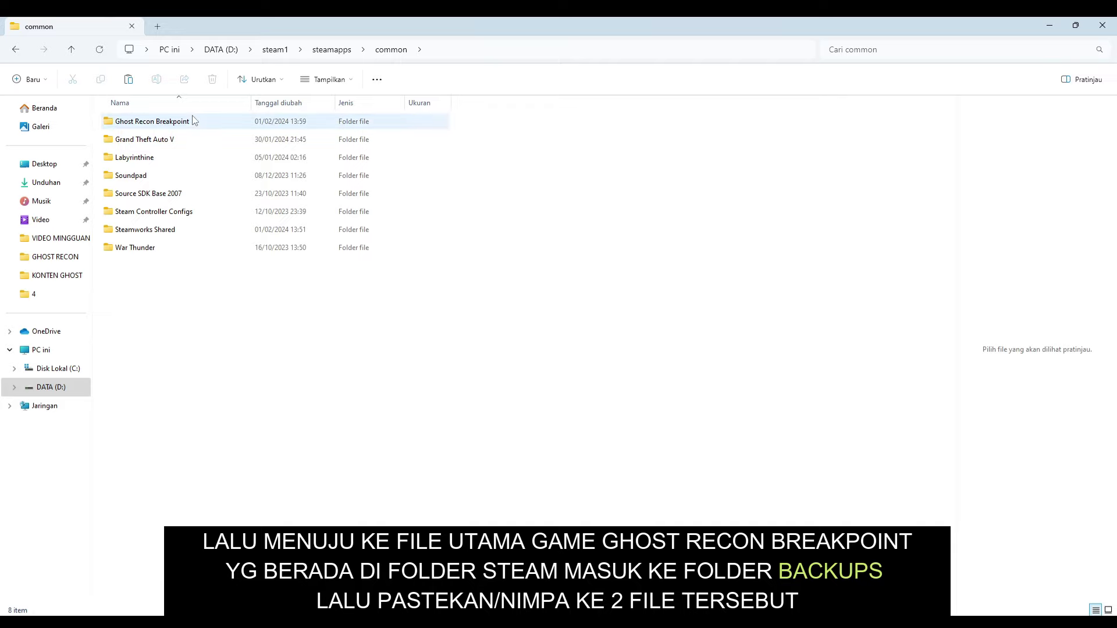
{"action": "double_click", "coordinate": [190, 118]}
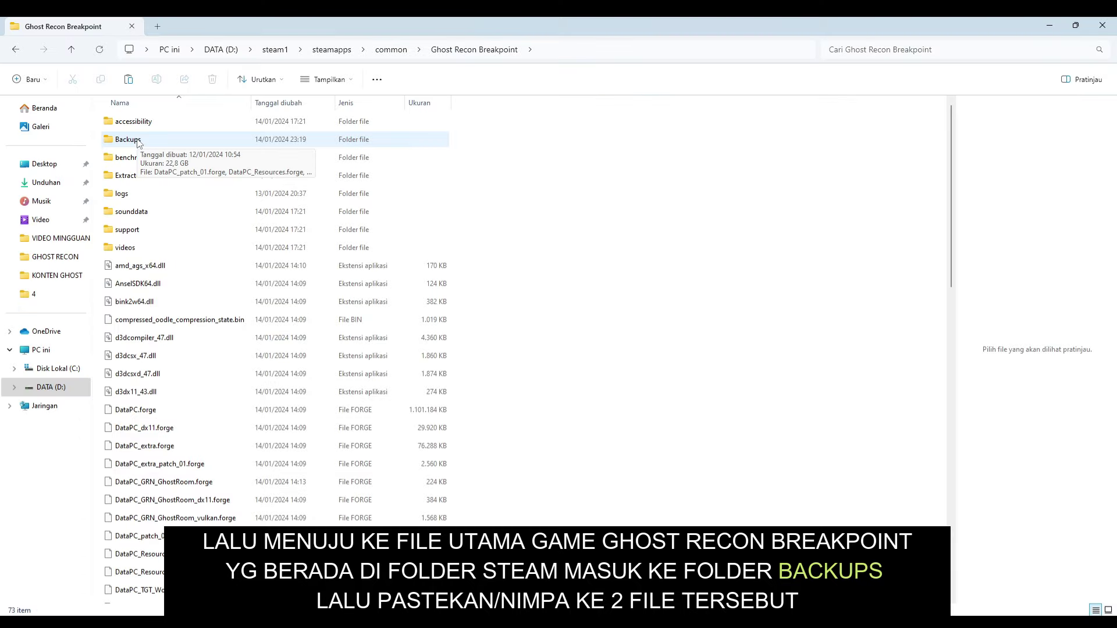
{"action": "double_click", "coordinate": [129, 140]}
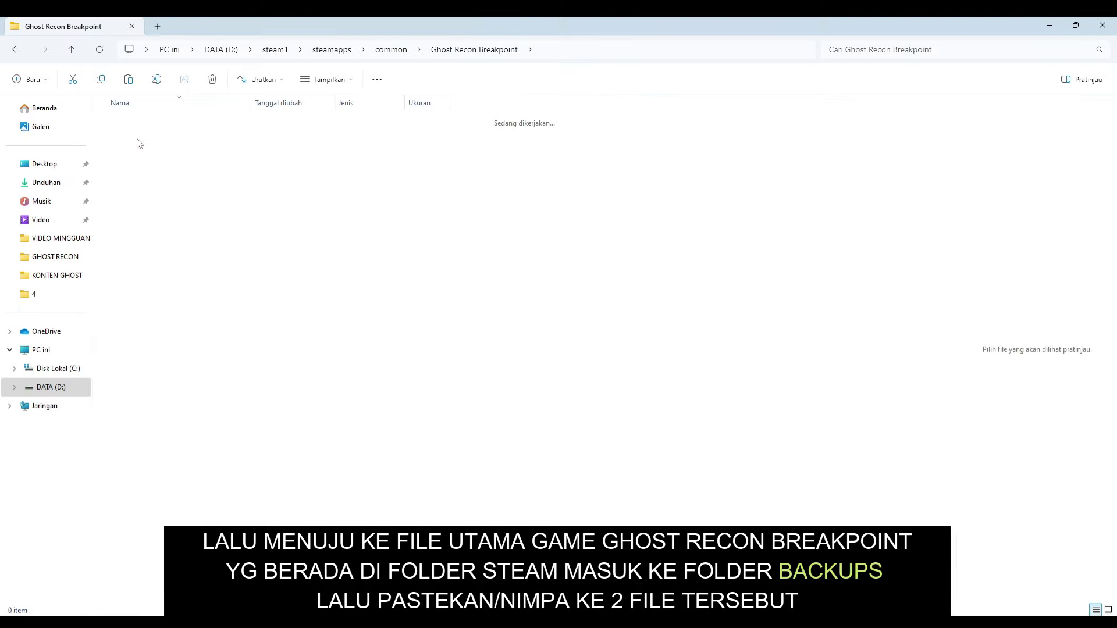
Paste the two copied forge files into the Backups folder, replacing the existing files of the same name.
{"action": "right_click", "coordinate": [441, 228]}
{"action": "left_click", "coordinate": [454, 247]}
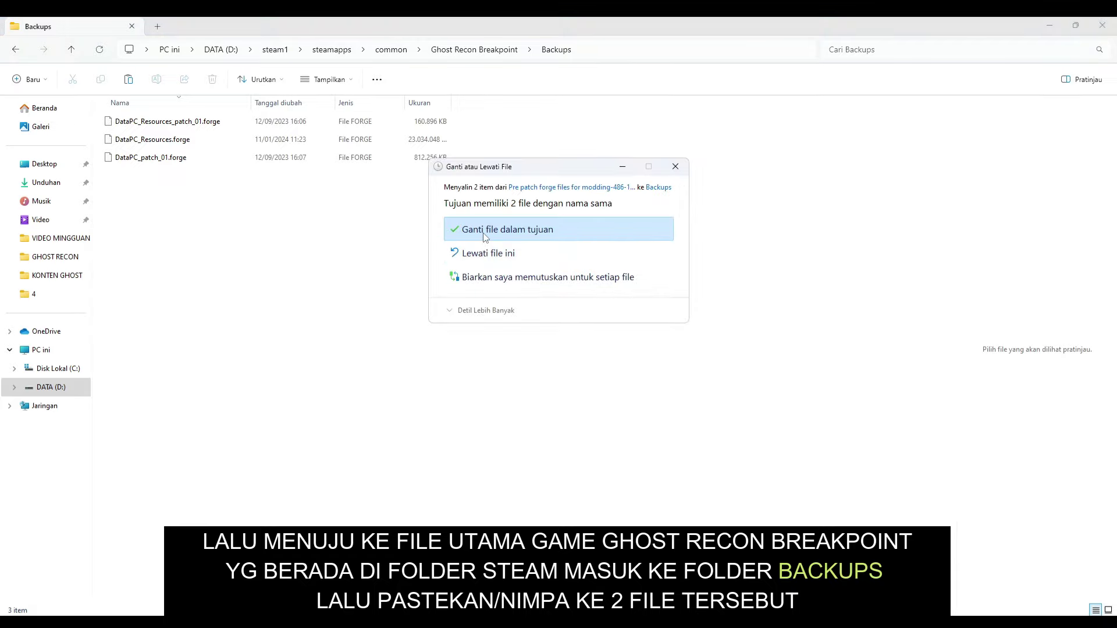
{"action": "left_click", "coordinate": [484, 235]}
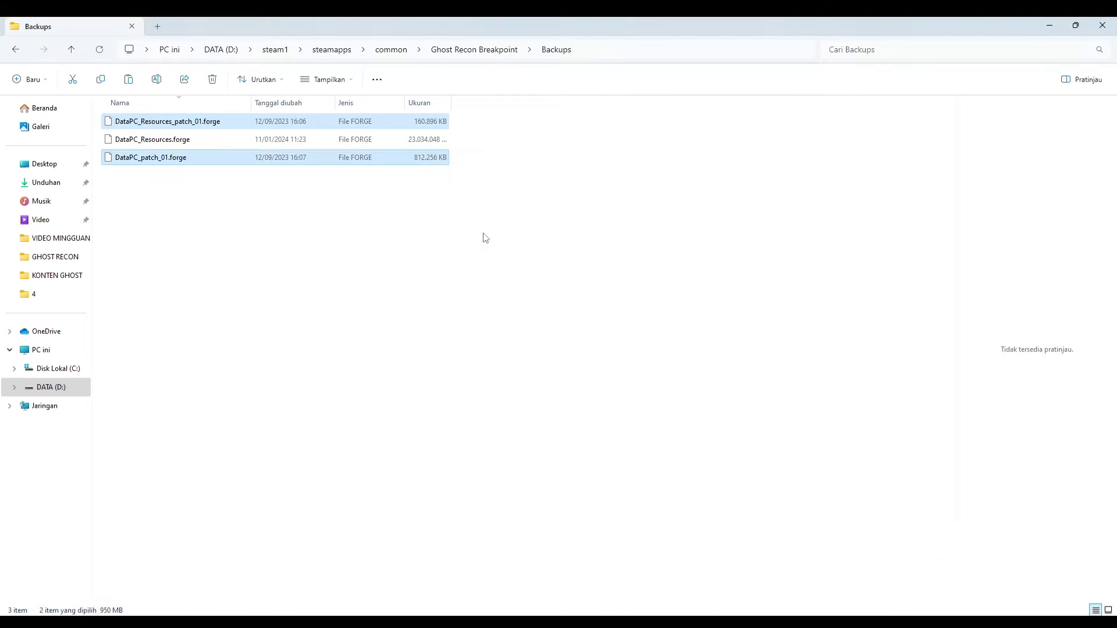
{"action": "left_click", "coordinate": [329, 235]}
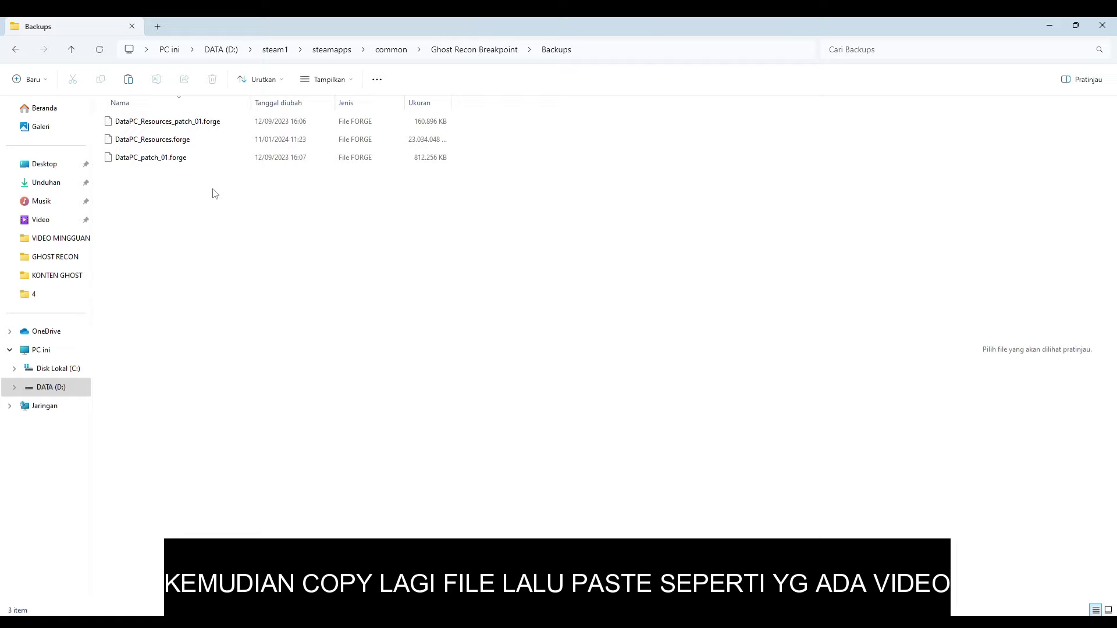
Copy DataPC_Resources_patch_01.forge from Backups into the main Ghost Recon Breakpoint folder, replacing the existing file.
{"action": "left_click", "coordinate": [203, 121]}
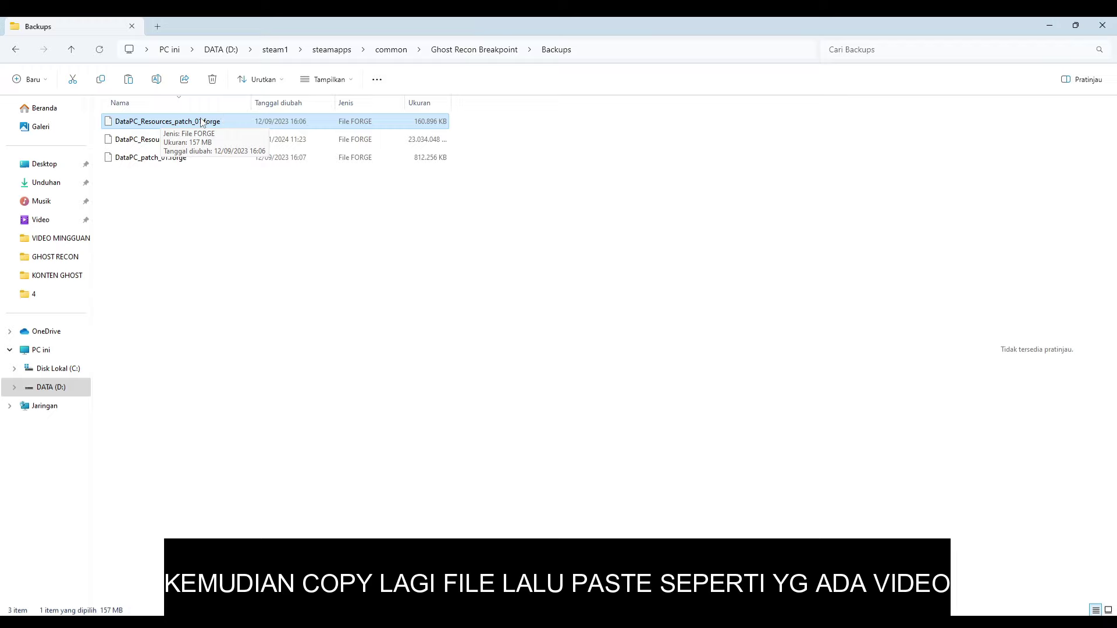
{"action": "right_click", "coordinate": [203, 121]}
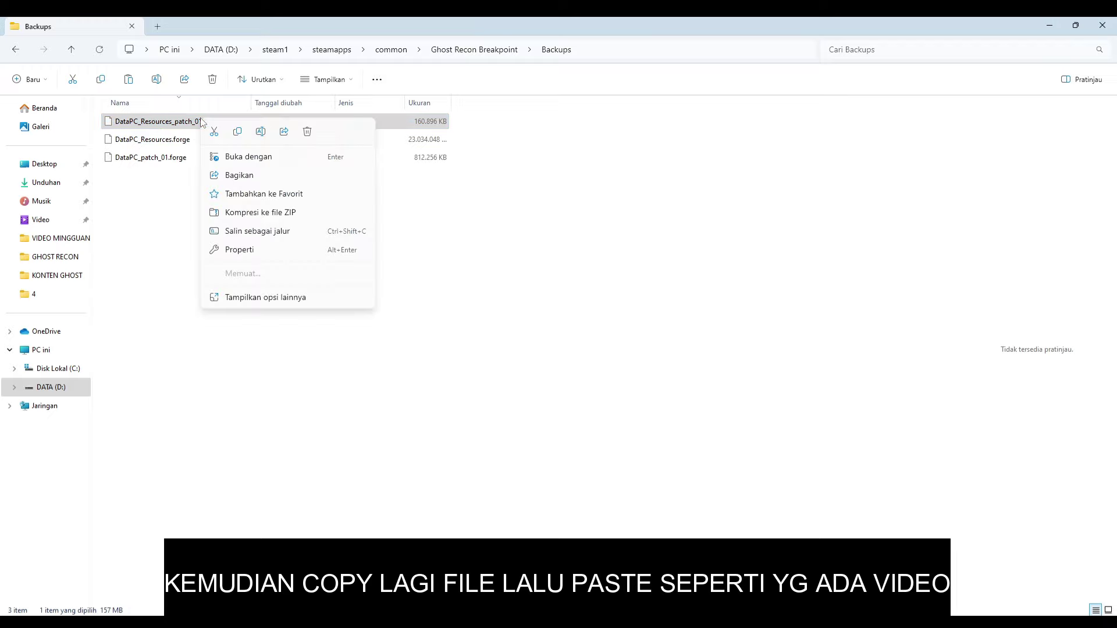
{"action": "left_click", "coordinate": [238, 133]}
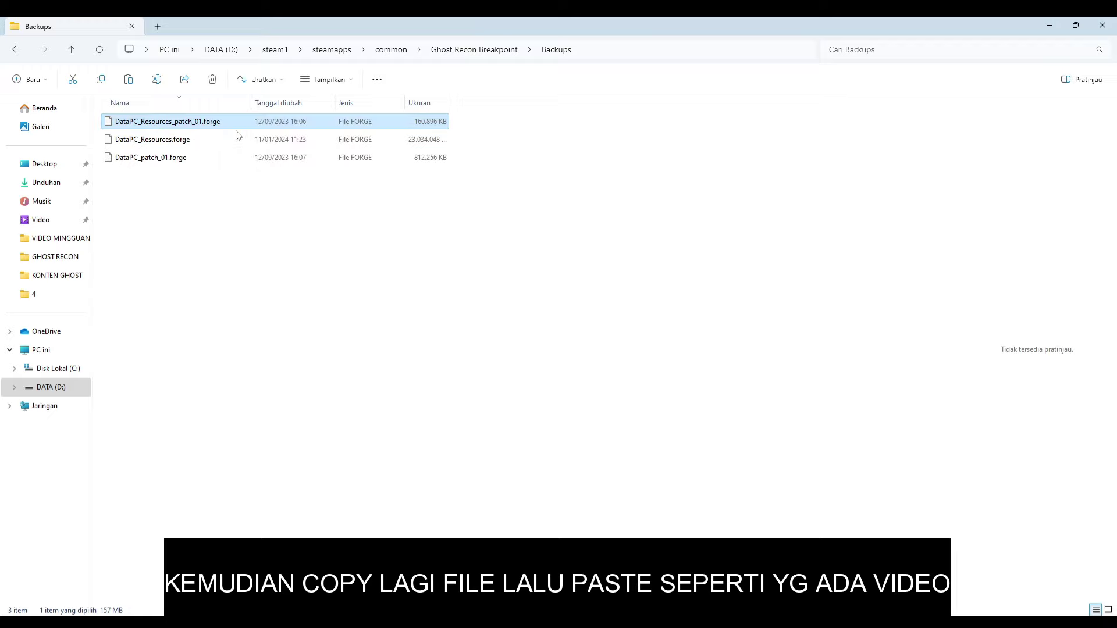
{"action": "left_click", "coordinate": [15, 51]}
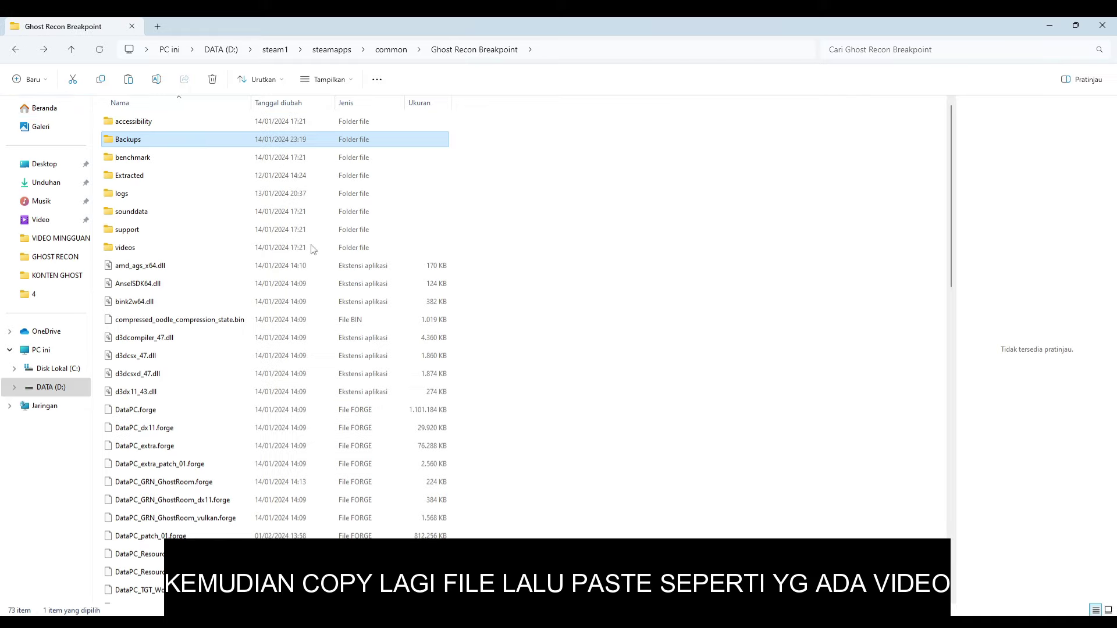
{"action": "right_click", "coordinate": [596, 349]}
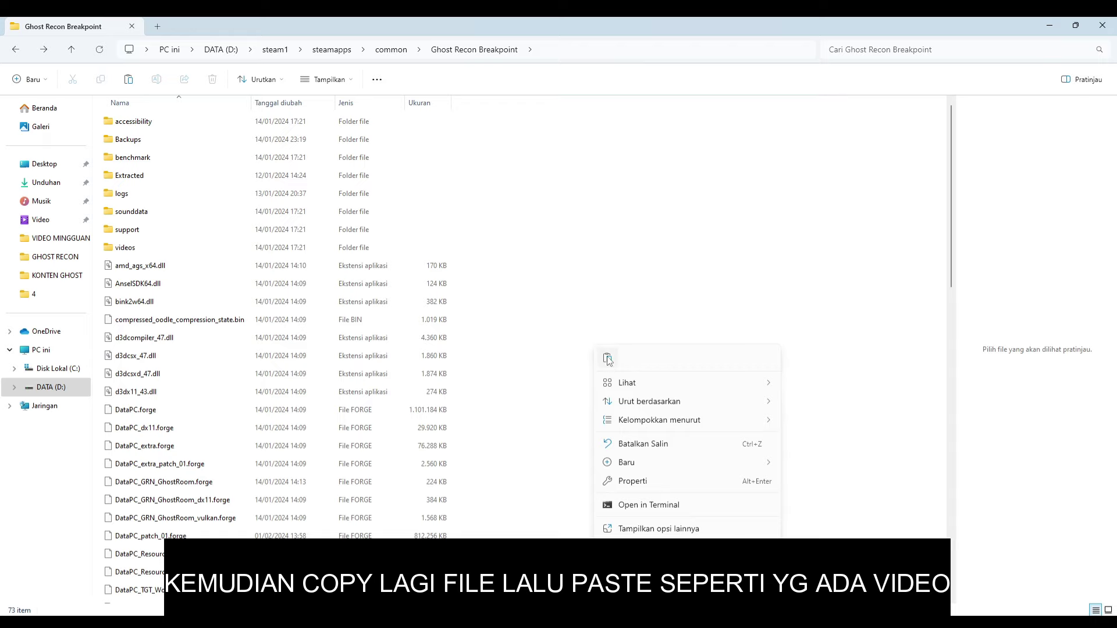
{"action": "left_click", "coordinate": [608, 358]}
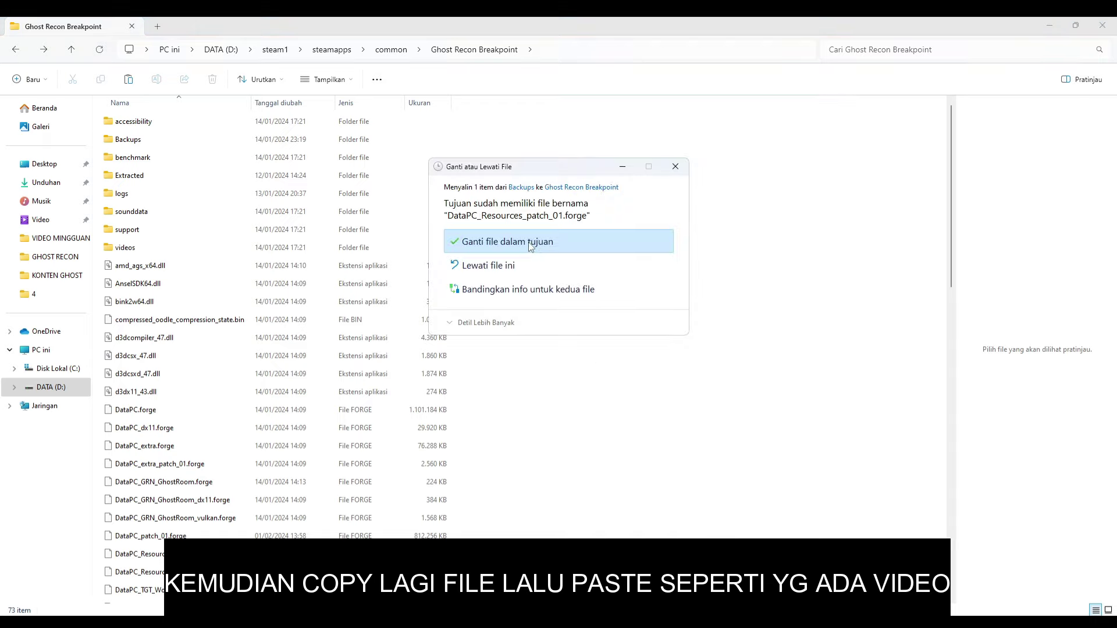
{"action": "left_click", "coordinate": [529, 248]}
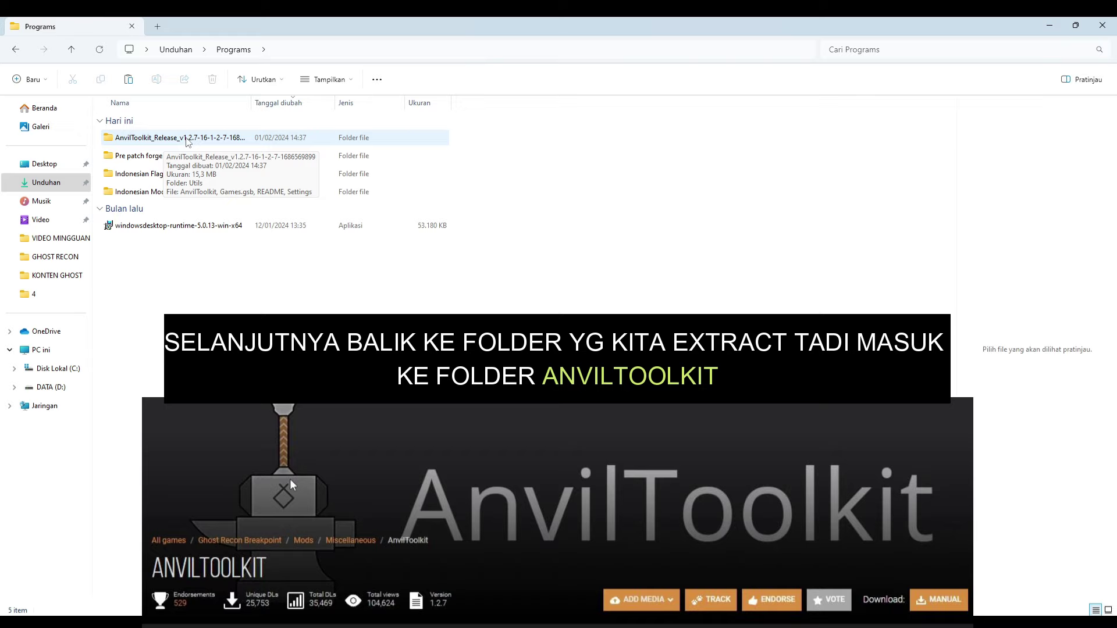
Launch AnvilToolkit from its extracted AnvilToolkit_Release_v1.2.7 folder and move its Game Selector window clear of the console.
{"action": "left_click", "coordinate": [186, 141]}
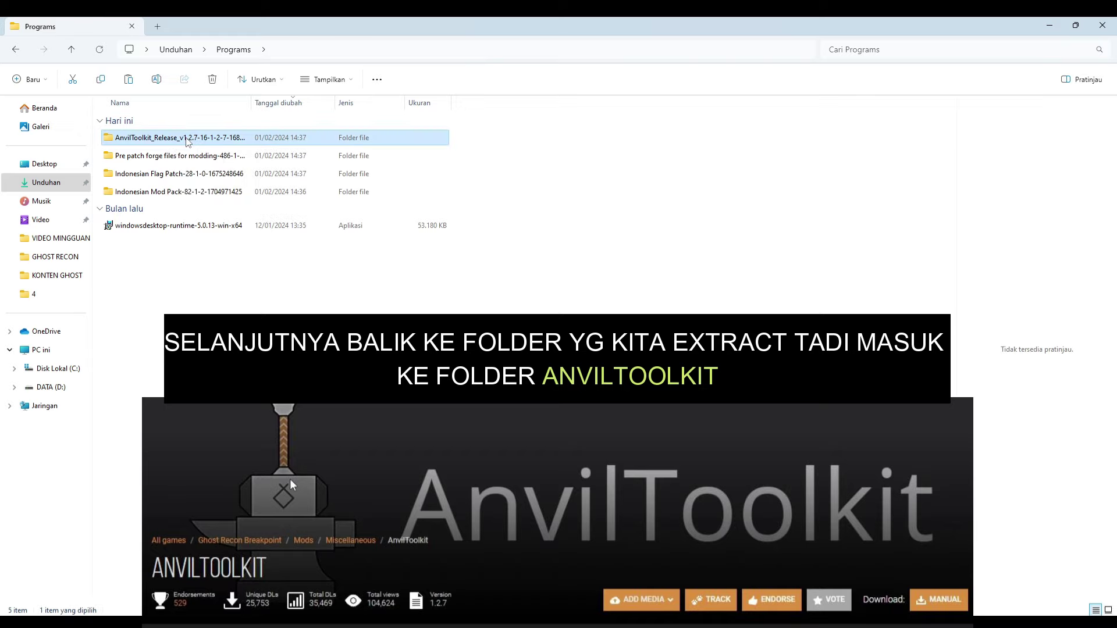
{"action": "double_click", "coordinate": [143, 141]}
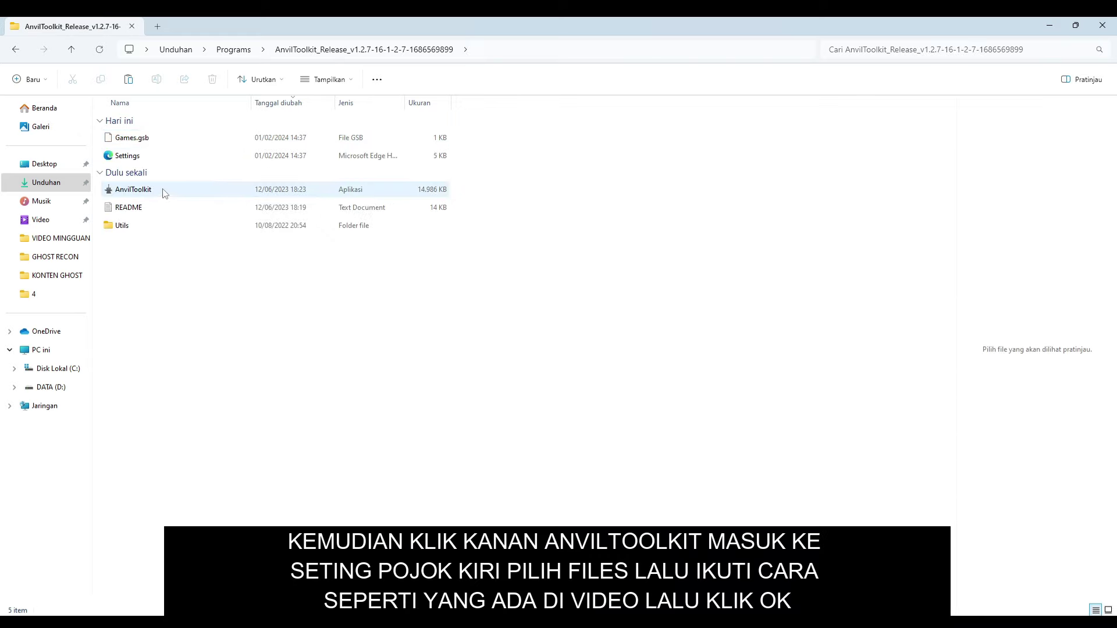
{"action": "double_click", "coordinate": [164, 191]}
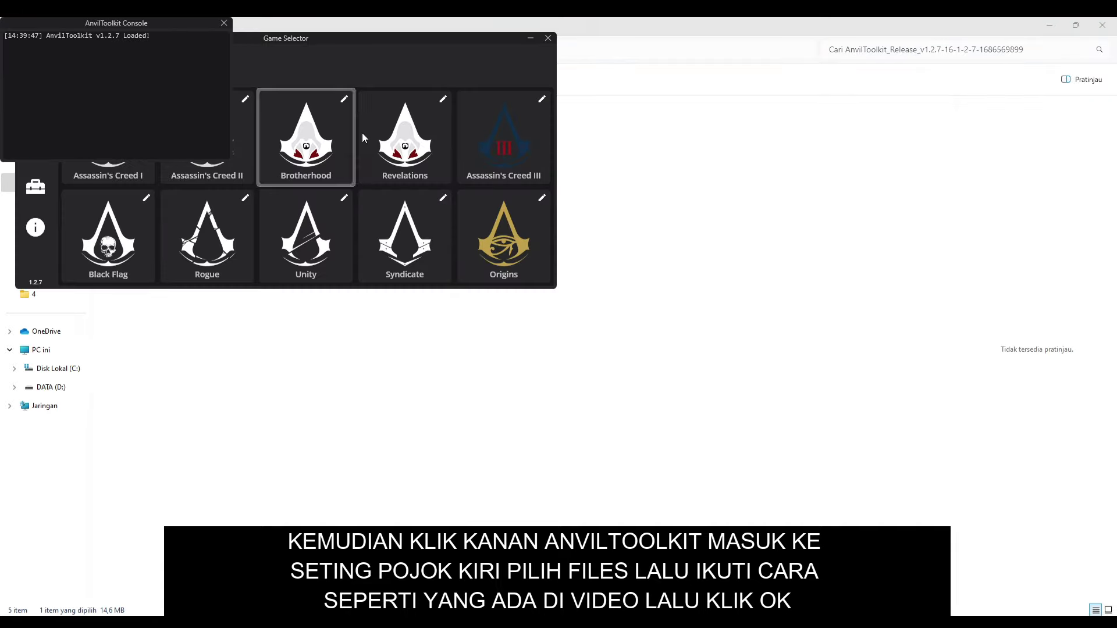
{"action": "left_click_drag", "start_coordinate": [351, 37], "coordinate": [549, 200]}
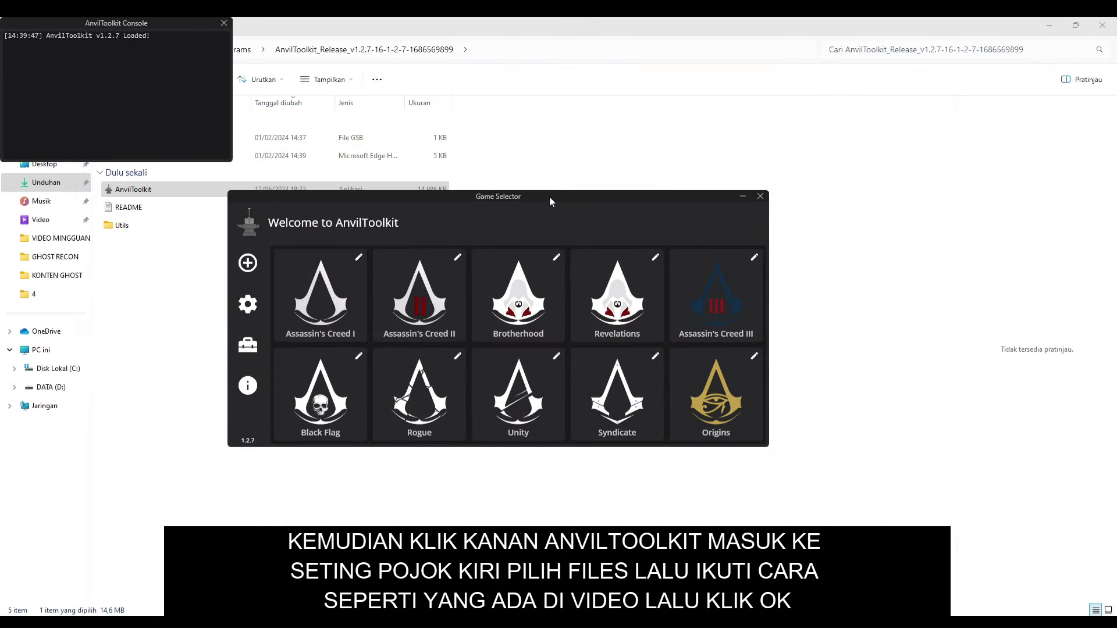
In AnvilToolkit's Files settings, toggle Use compression, enter 0 for the compression ratio and save the settings.
{"action": "left_click", "coordinate": [248, 304]}
{"action": "left_click_drag", "start_coordinate": [270, 65], "coordinate": [490, 117]}
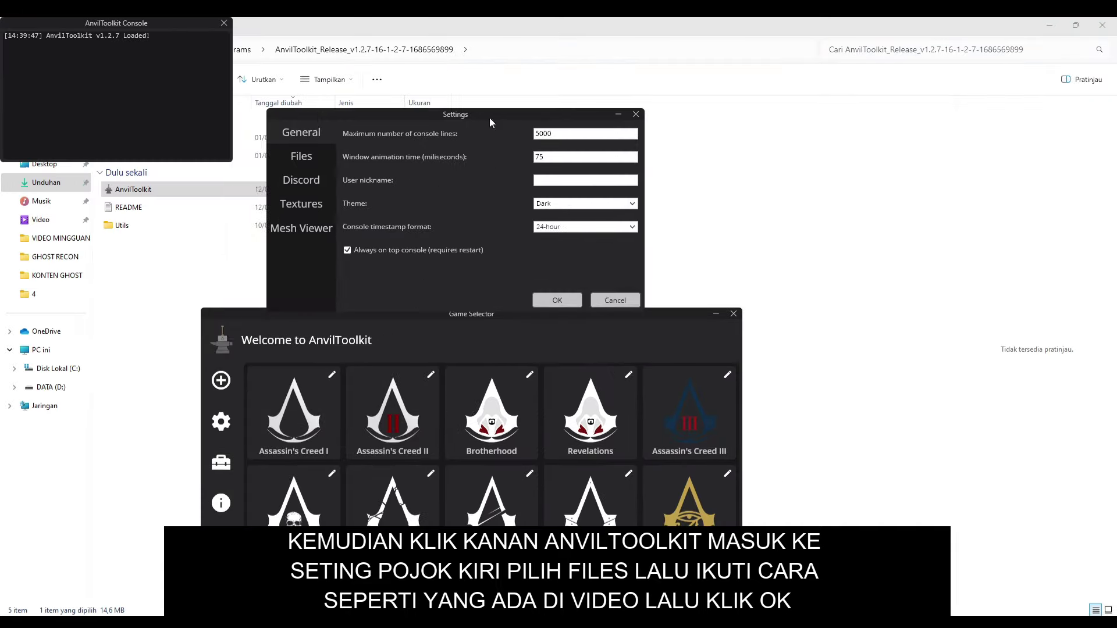
{"action": "left_click", "coordinate": [309, 158]}
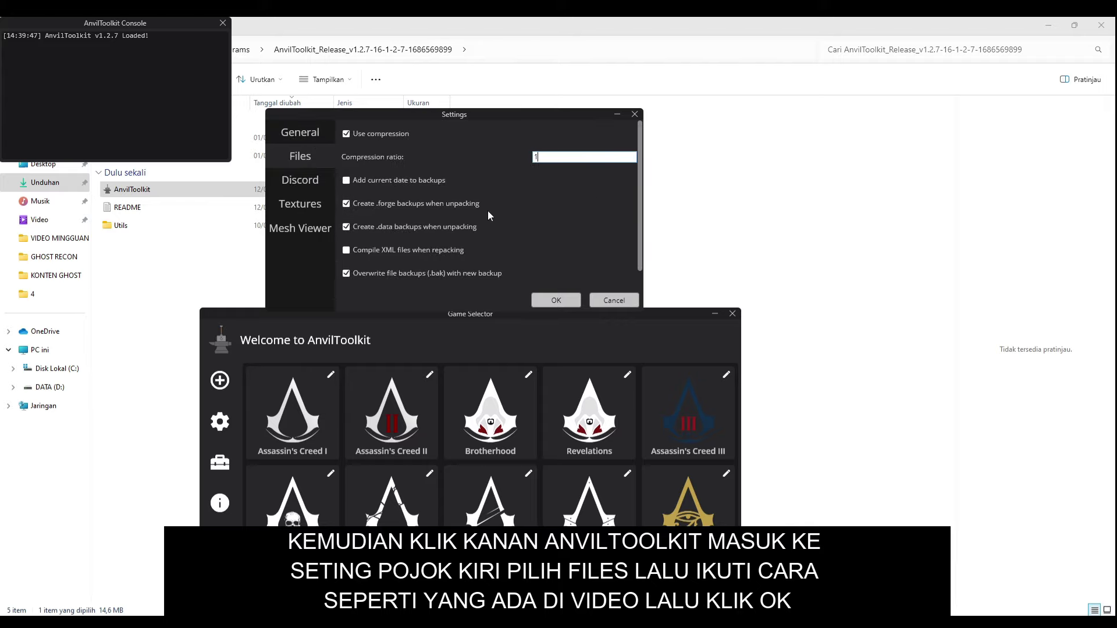
{"action": "left_click", "coordinate": [346, 135]}
{"action": "type", "text": "0"}
{"action": "left_click", "coordinate": [556, 300]}
Edit the Ghost Recon: Breakpoint game entry, setting its executable path to GRB_vulkan in D:\steam1\steamapps\common\Ghost Recon Breakpoint.
{"action": "scroll", "coordinate": [511, 466], "scroll_direction": "down", "scroll_amount": 3}
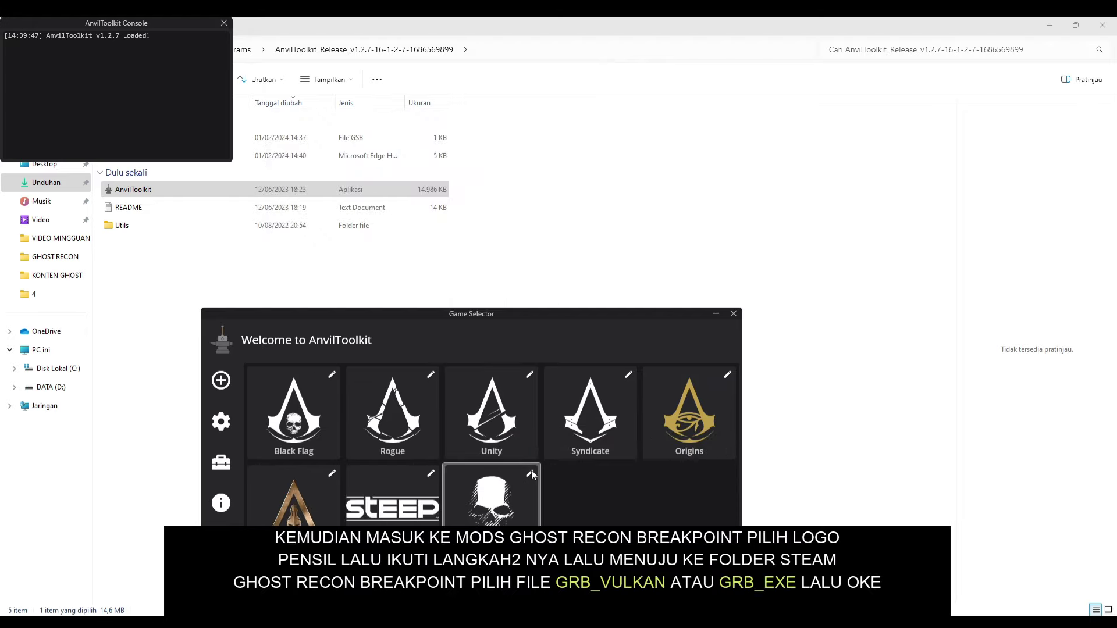
{"action": "left_click", "coordinate": [530, 475]}
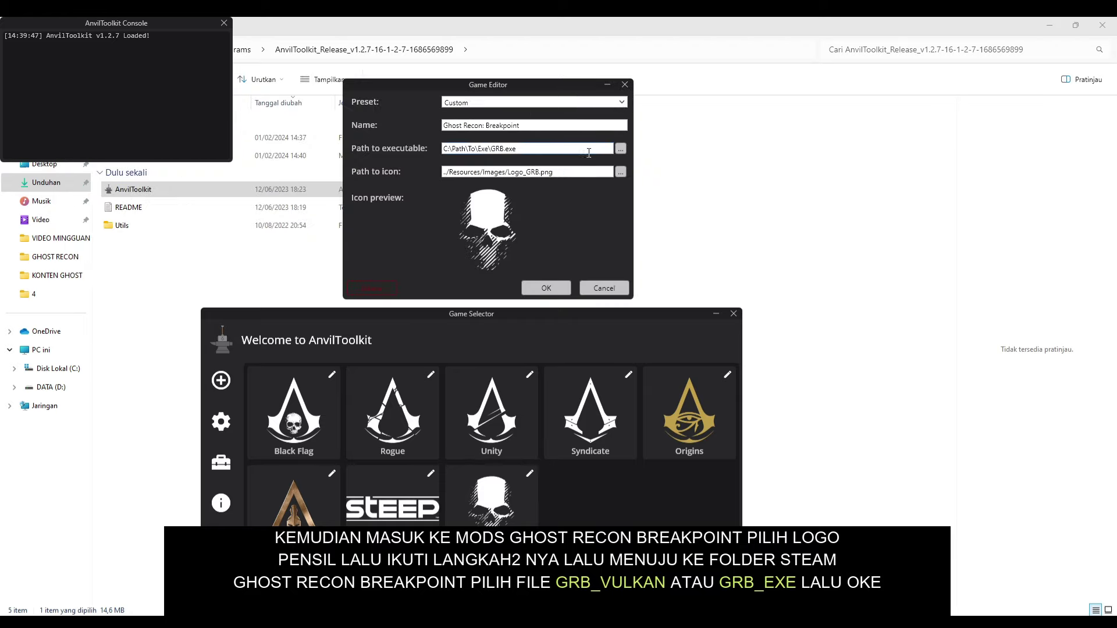
{"action": "left_click", "coordinate": [620, 149]}
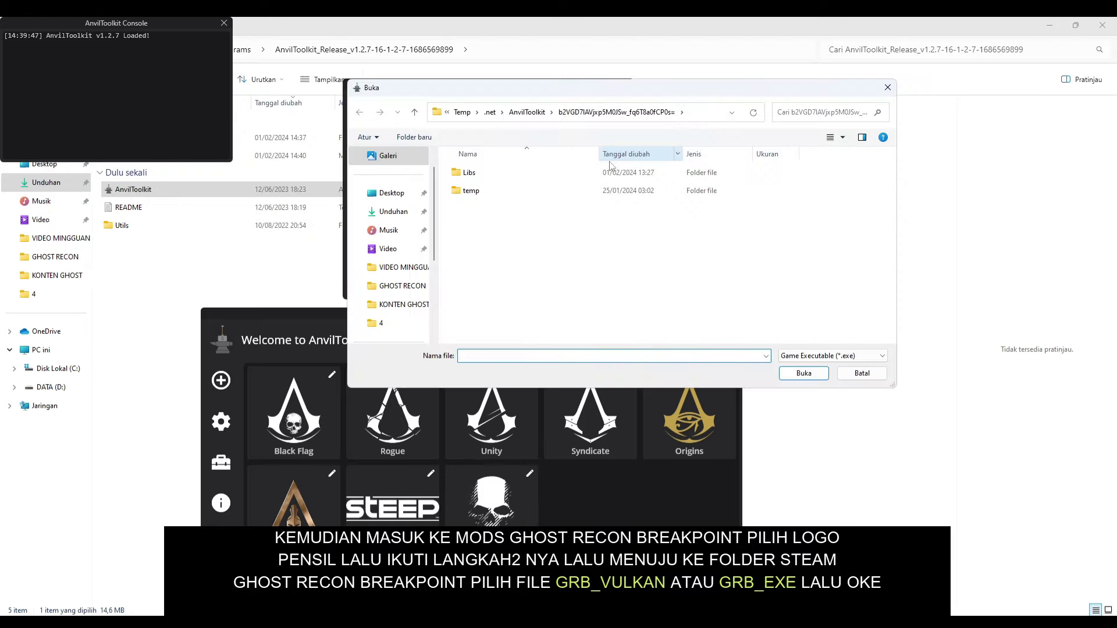
{"action": "scroll", "coordinate": [389, 244], "scroll_direction": "down", "scroll_amount": 3}
{"action": "left_click", "coordinate": [398, 286]}
{"action": "double_click", "coordinate": [474, 261]}
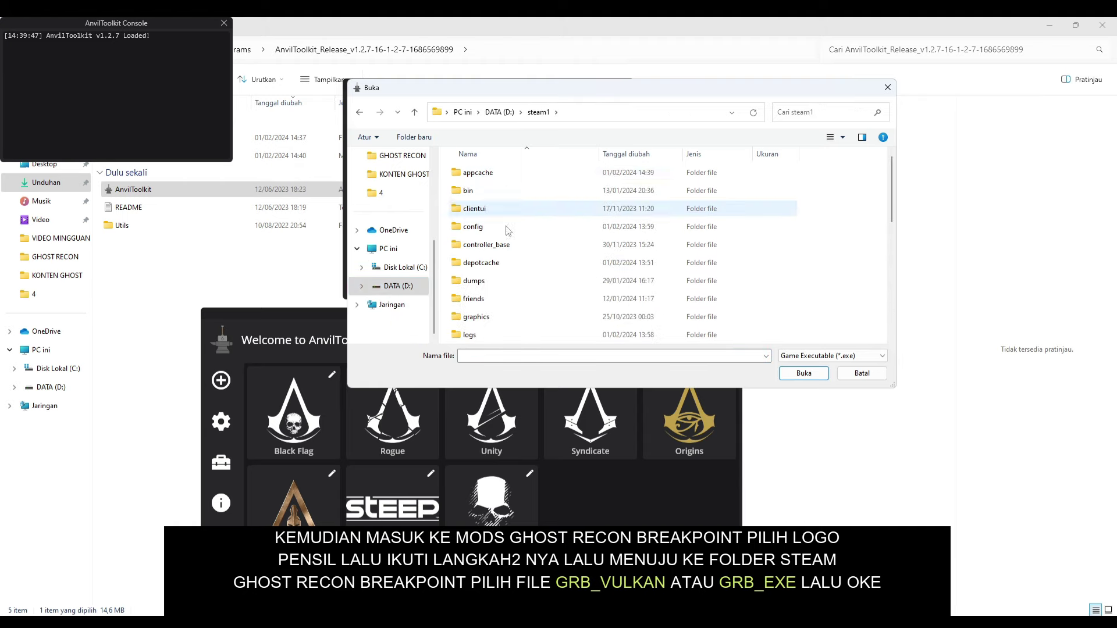
{"action": "scroll", "coordinate": [488, 294], "scroll_direction": "down", "scroll_amount": 3}
{"action": "double_click", "coordinate": [483, 228]}
{"action": "double_click", "coordinate": [459, 174]}
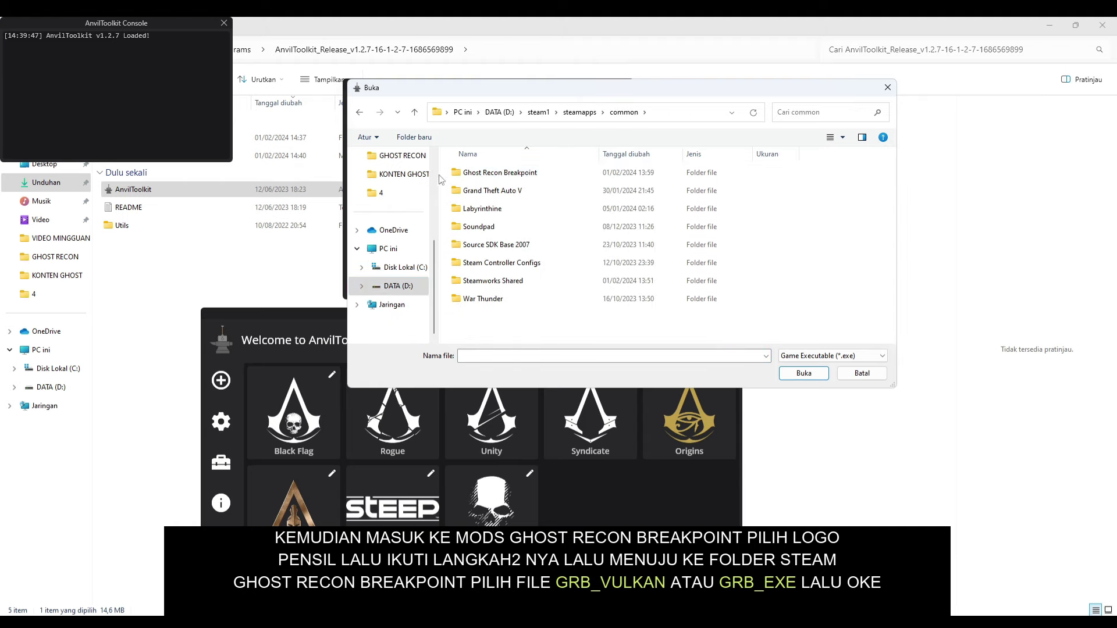
{"action": "double_click", "coordinate": [500, 174]}
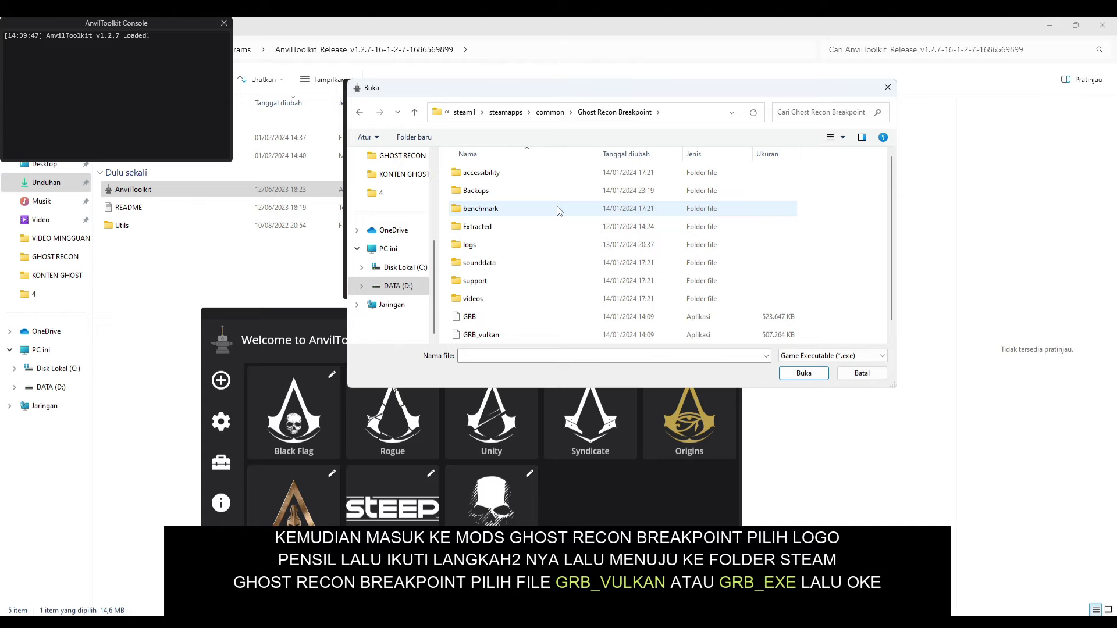
{"action": "scroll", "coordinate": [537, 277], "scroll_direction": "down", "scroll_amount": 1}
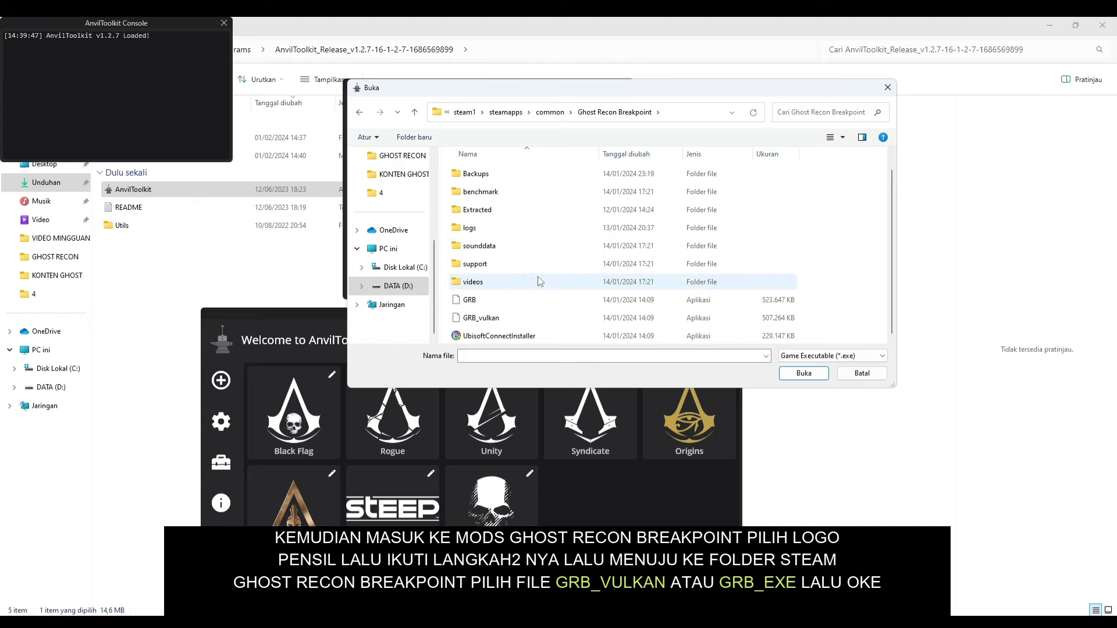
{"action": "left_click", "coordinate": [526, 319]}
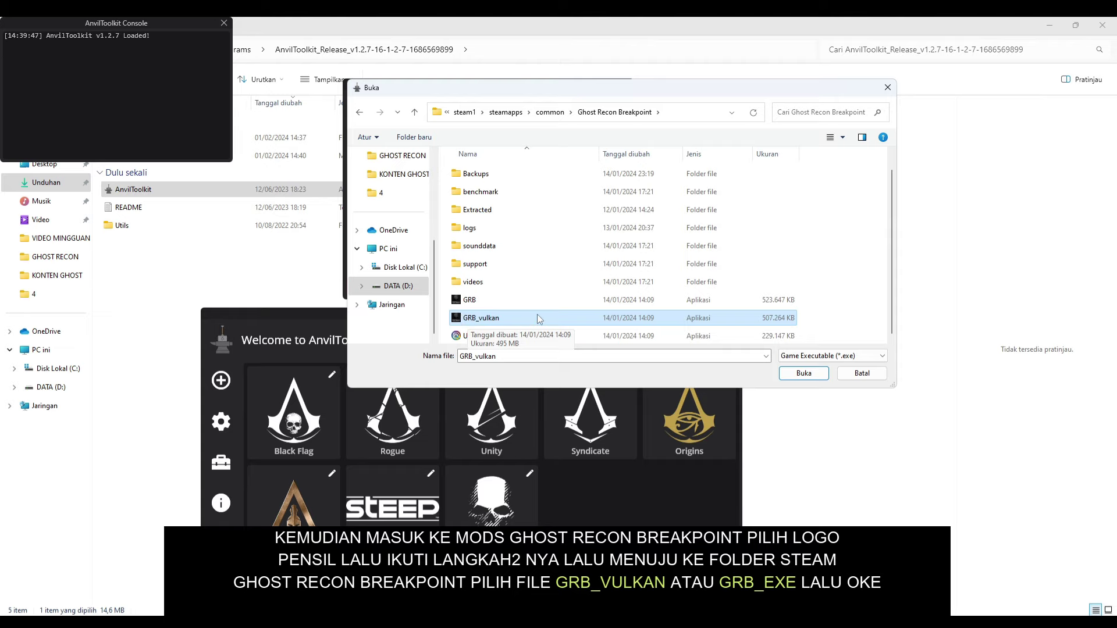
{"action": "left_click", "coordinate": [803, 373]}
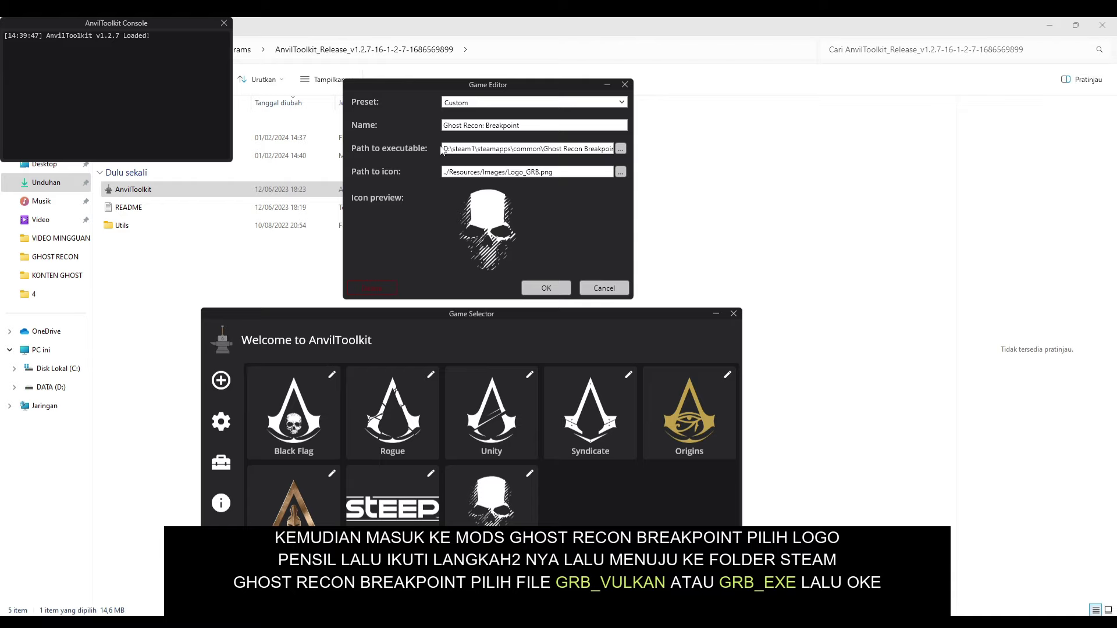
Save the Ghost Recon: Breakpoint entry, load the game in AnvilToolkit and download its game file list.
{"action": "left_click_drag", "start_coordinate": [444, 146], "coordinate": [612, 150]}
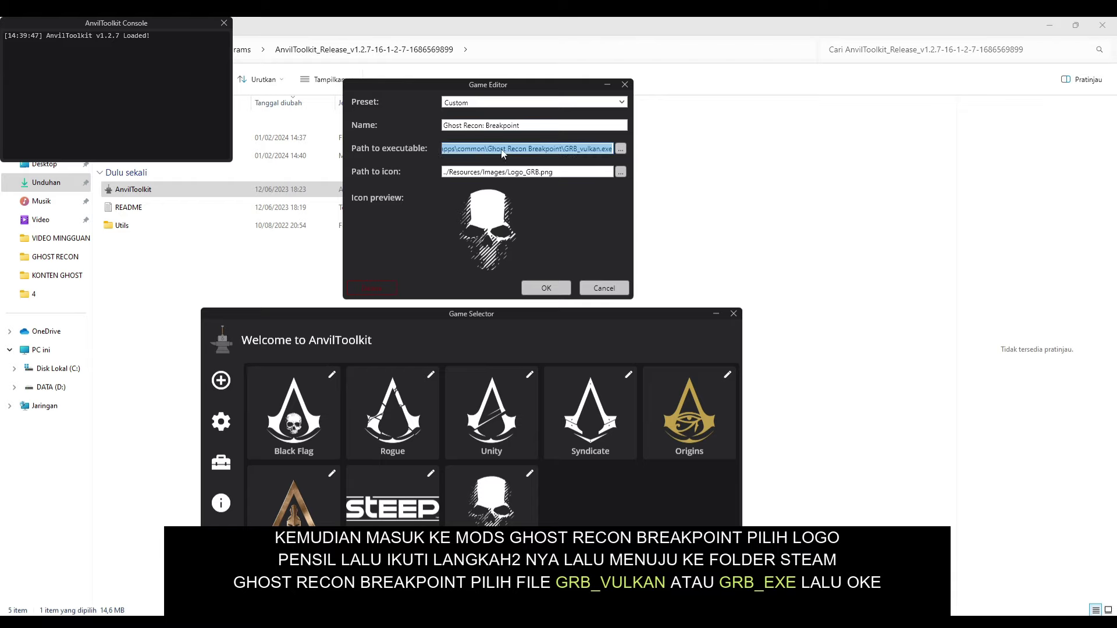
{"action": "left_click", "coordinate": [539, 288]}
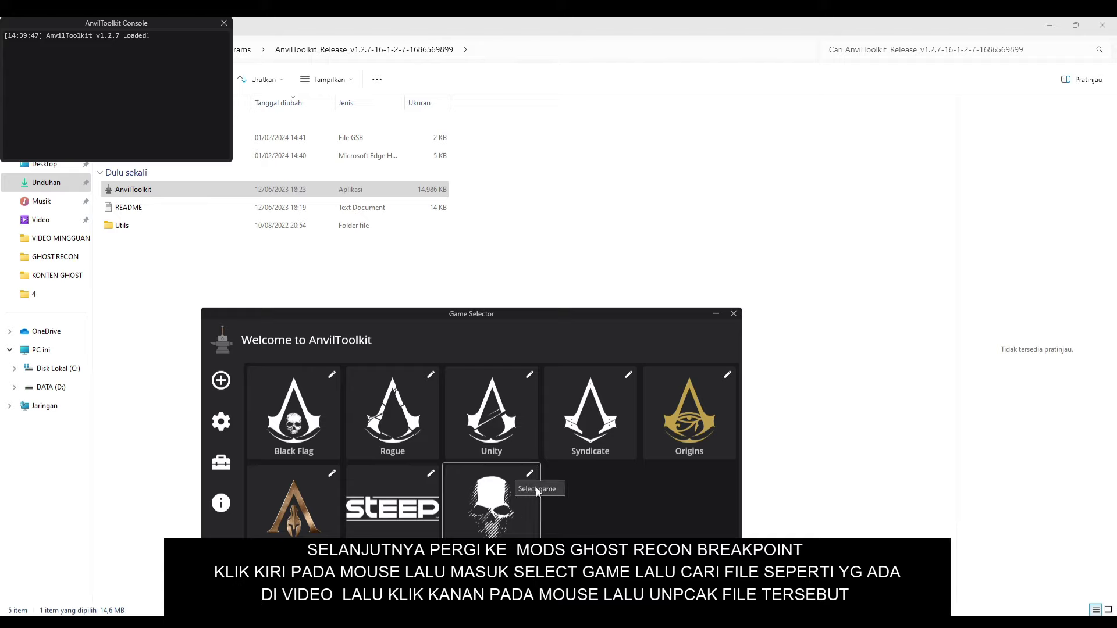
{"action": "left_click", "coordinate": [509, 499]}
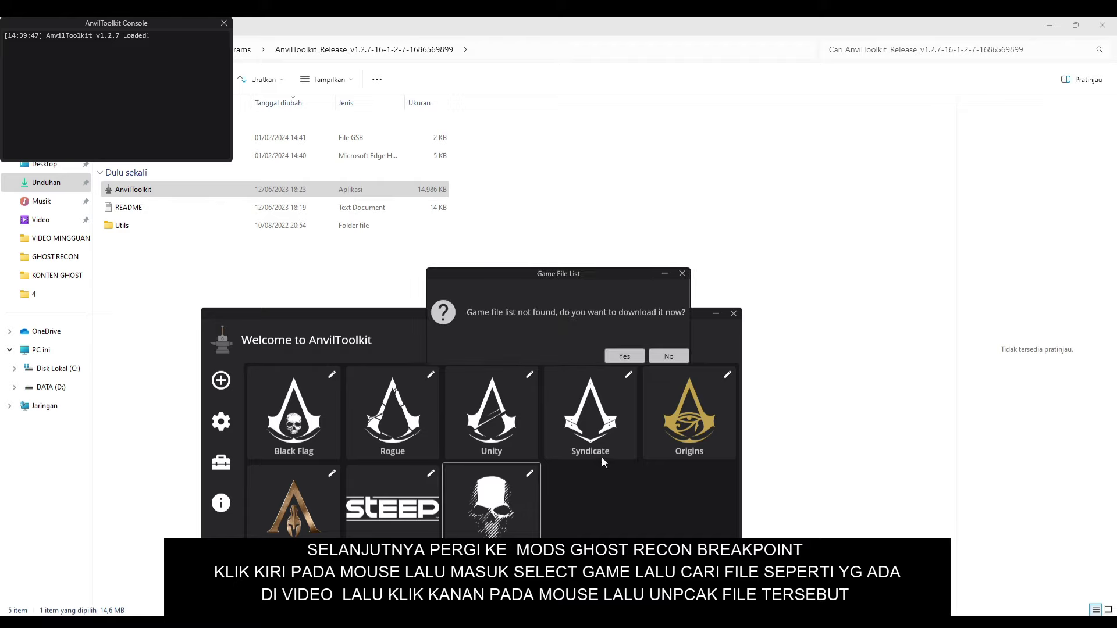
{"action": "left_click", "coordinate": [622, 356]}
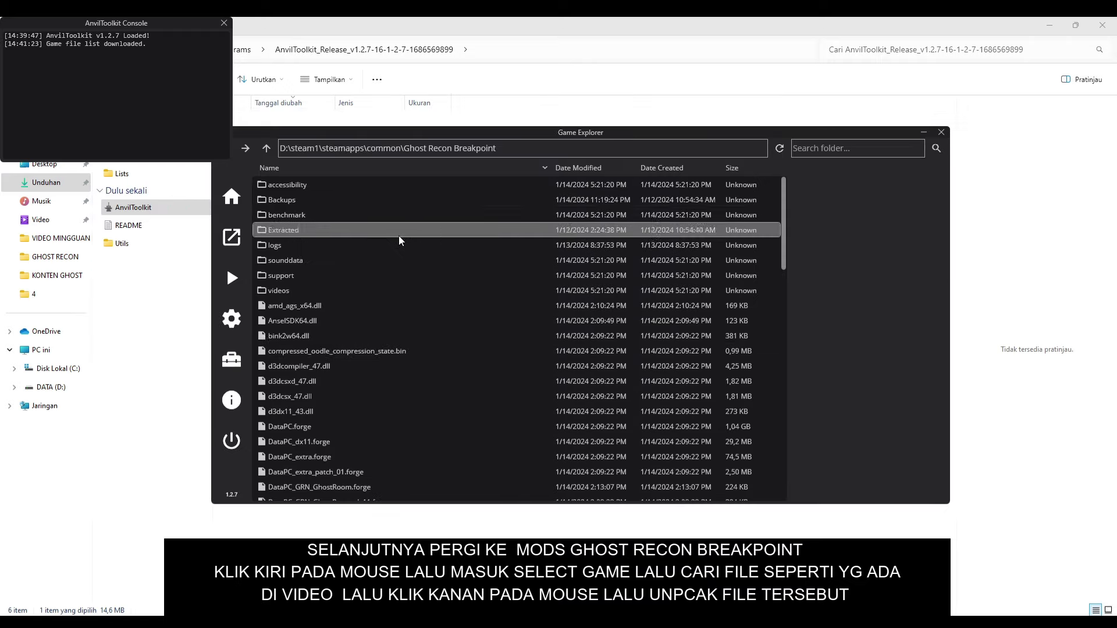
Unpack DataPC_Resources_patch_01.forge from the Ghost Recon Breakpoint game folder.
{"action": "scroll", "coordinate": [349, 309], "scroll_direction": "down", "scroll_amount": 3}
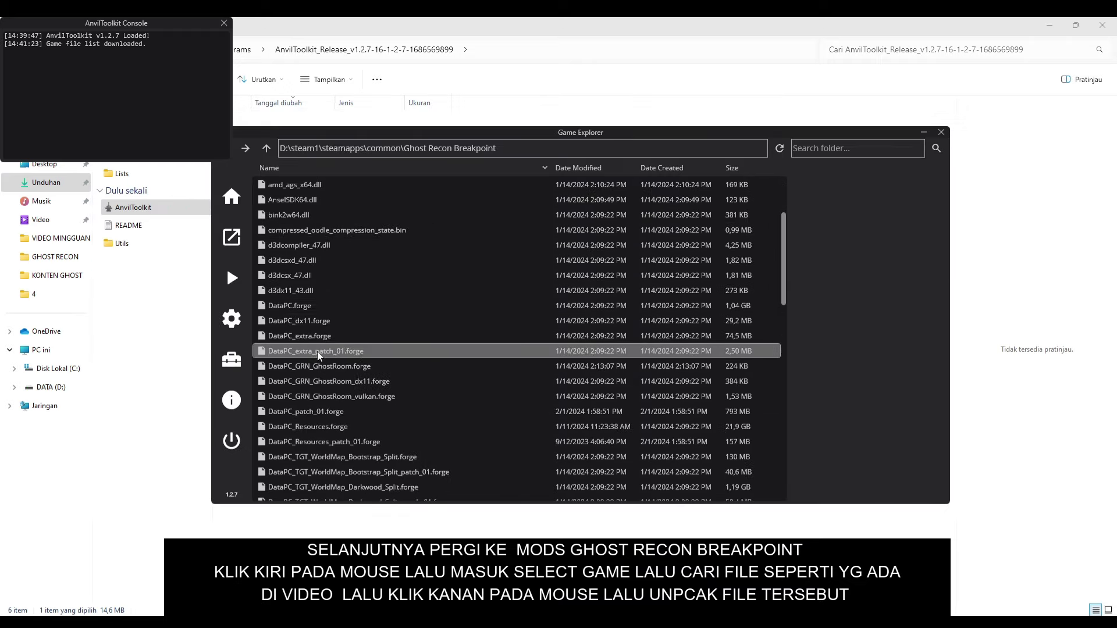
{"action": "scroll", "coordinate": [318, 353], "scroll_direction": "down", "scroll_amount": 2}
{"action": "left_click", "coordinate": [293, 382]}
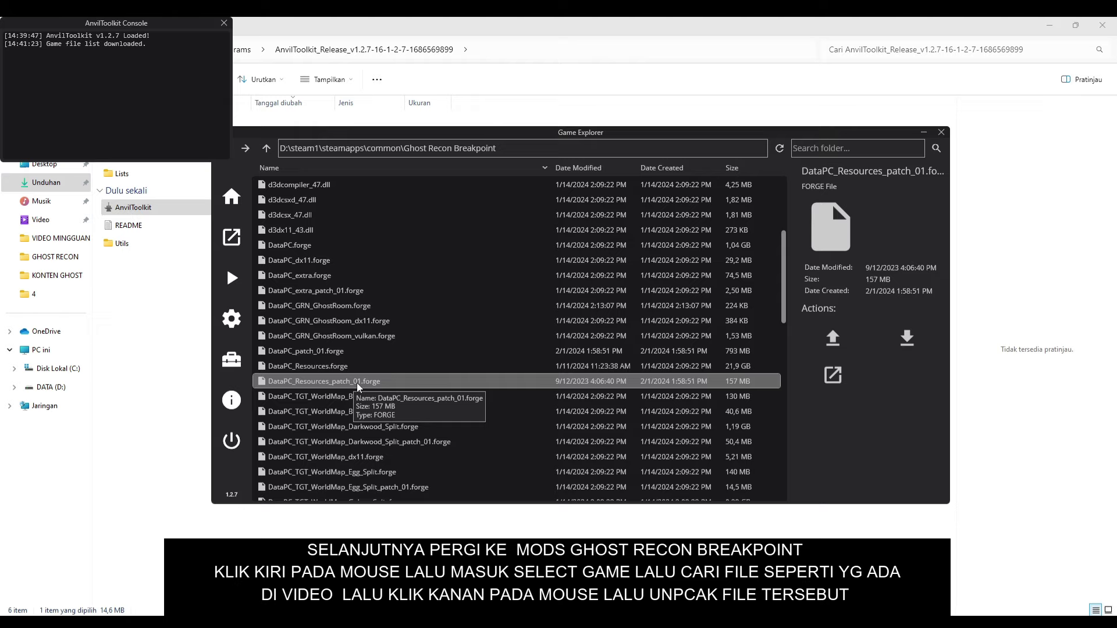
{"action": "right_click", "coordinate": [355, 383]}
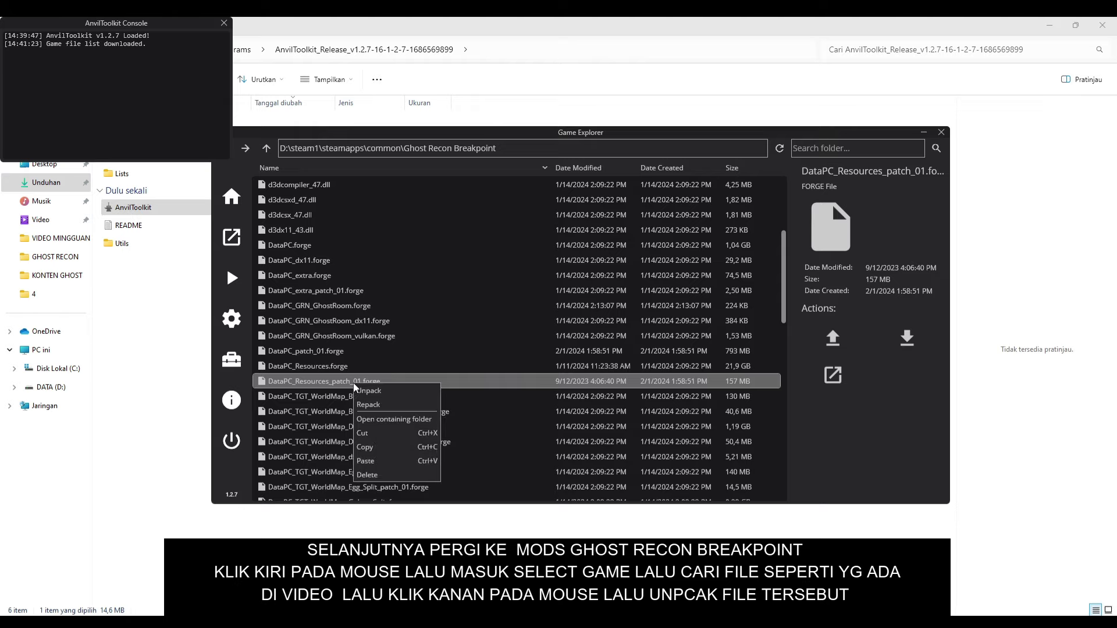
{"action": "left_click", "coordinate": [385, 389]}
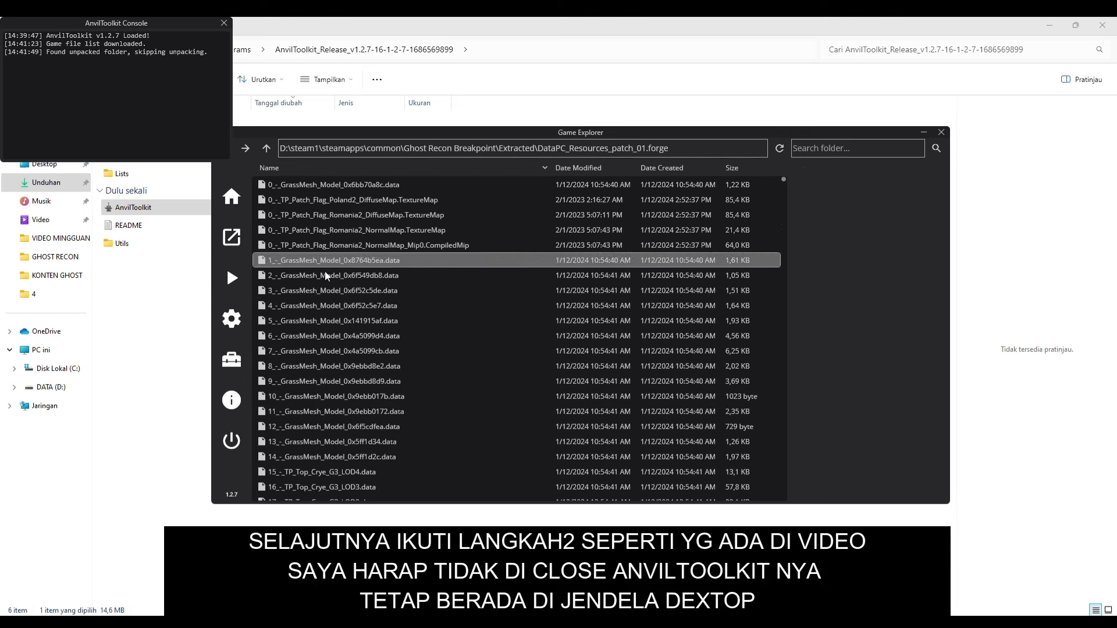
Show the unpacked DataPC_Resources_patch_01.forge folder in File Explorer, then create and open a new folder in it named EXTRACTED.
{"action": "right_click", "coordinate": [323, 188]}
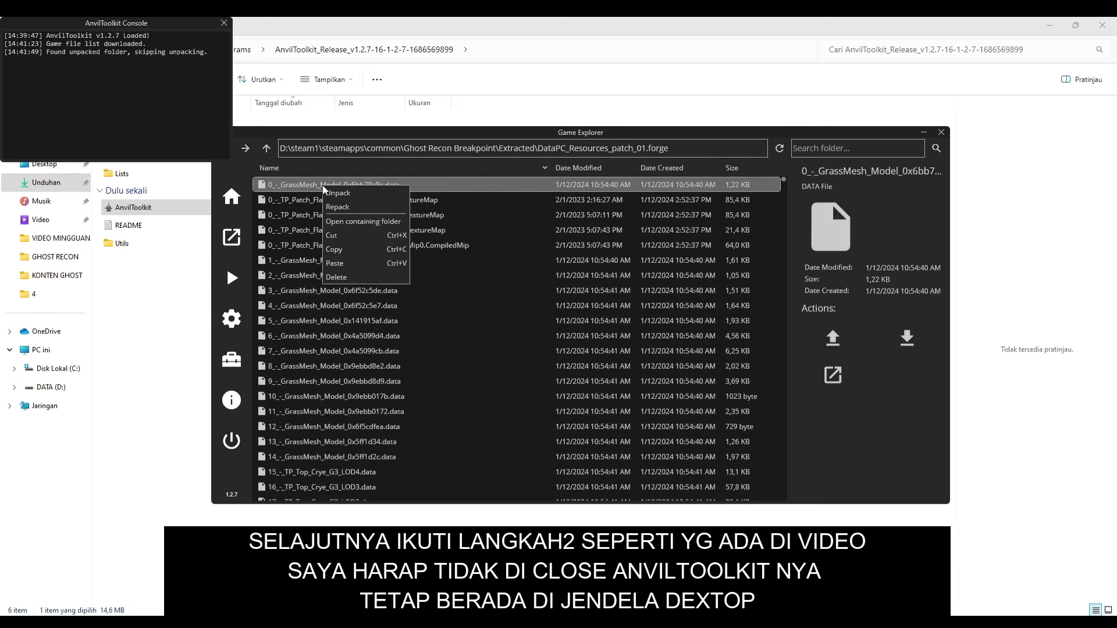
{"action": "left_click", "coordinate": [378, 222]}
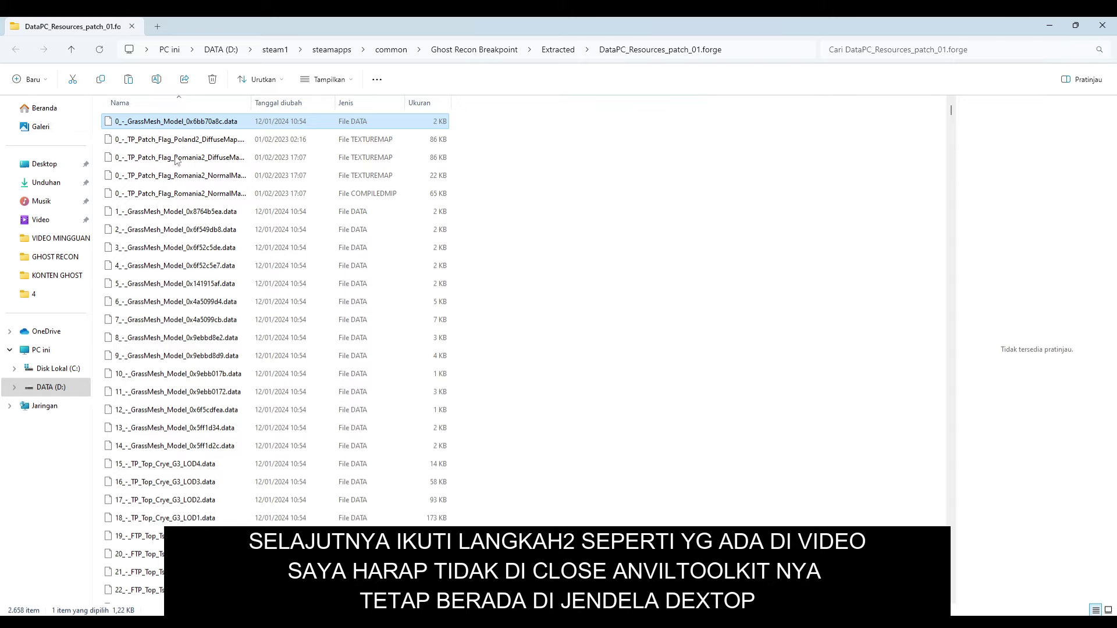
{"action": "right_click", "coordinate": [687, 181]}
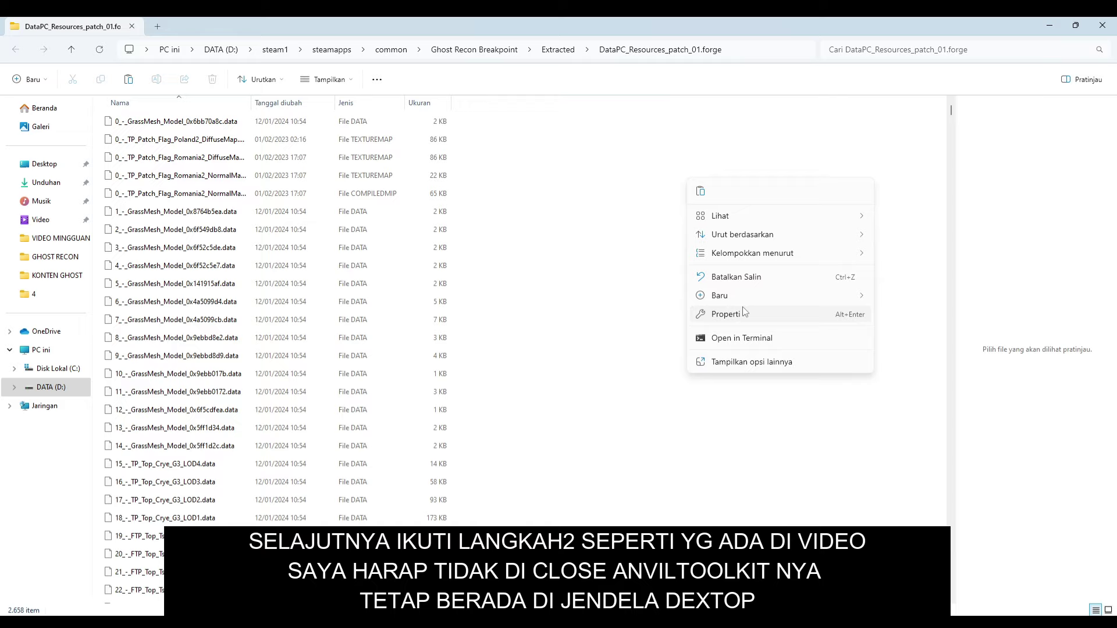
{"action": "mouse_move", "coordinate": [749, 300]}
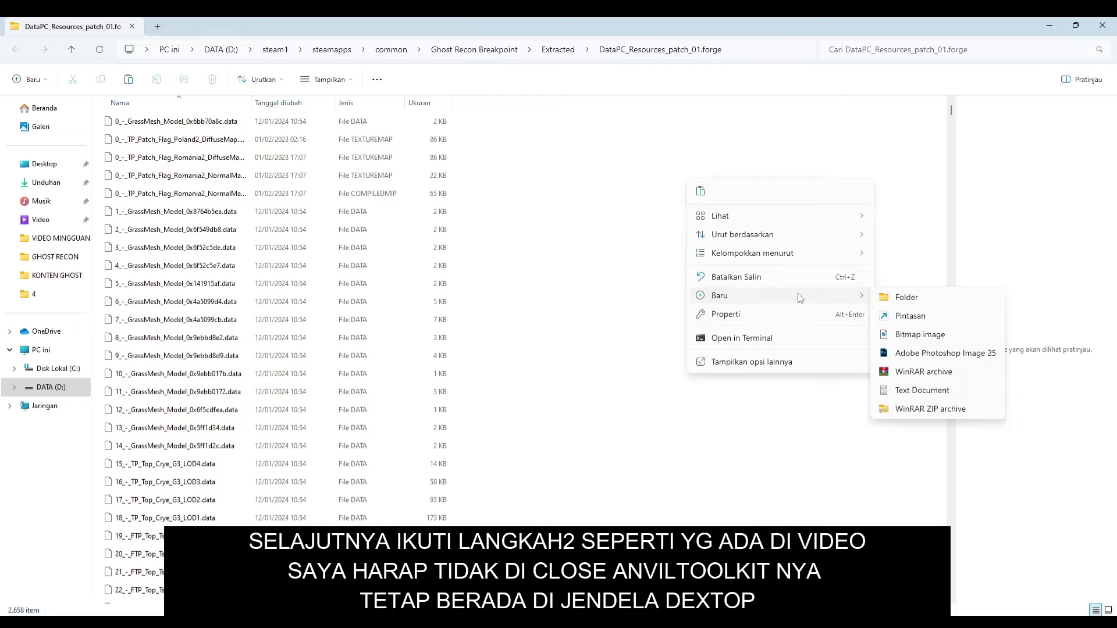
{"action": "left_click", "coordinate": [906, 297]}
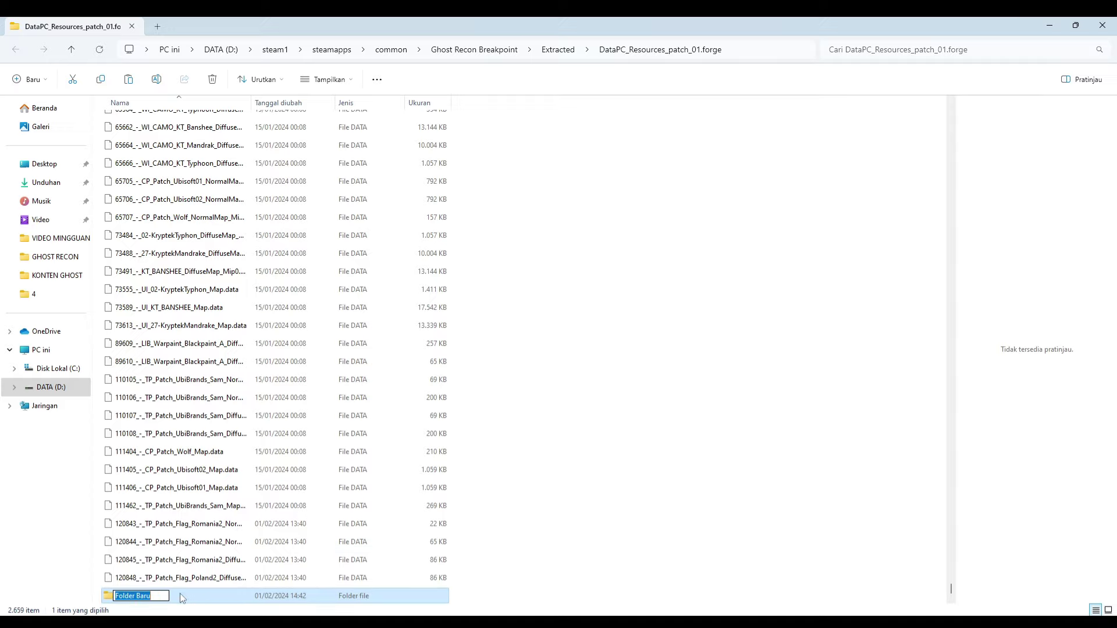
{"action": "type", "text": "EX"}
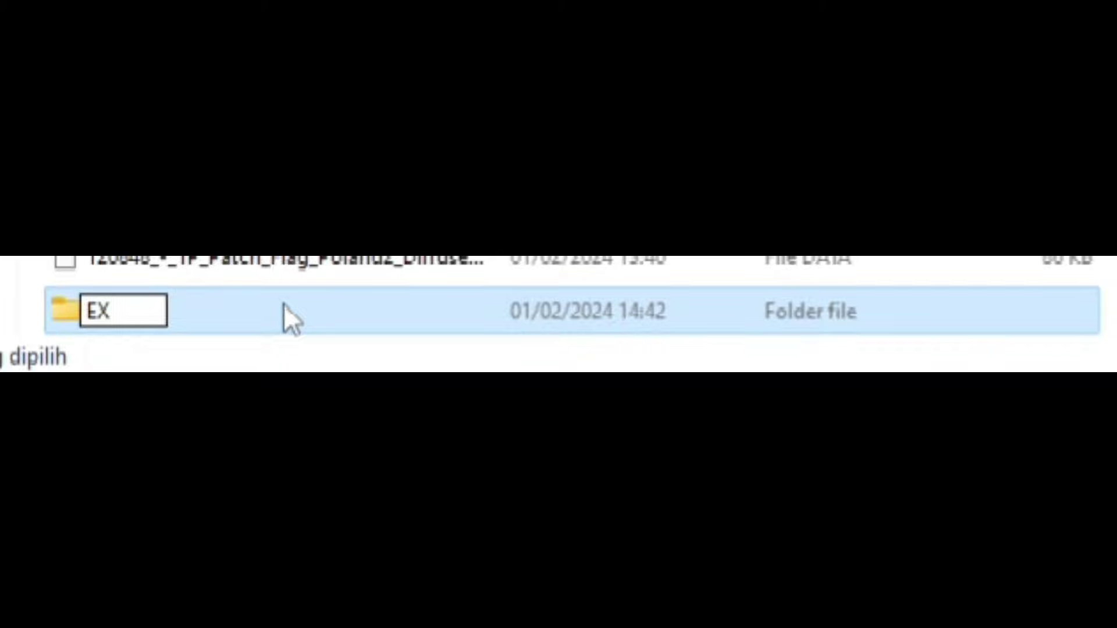
{"action": "type", "text": "TRACTE"}
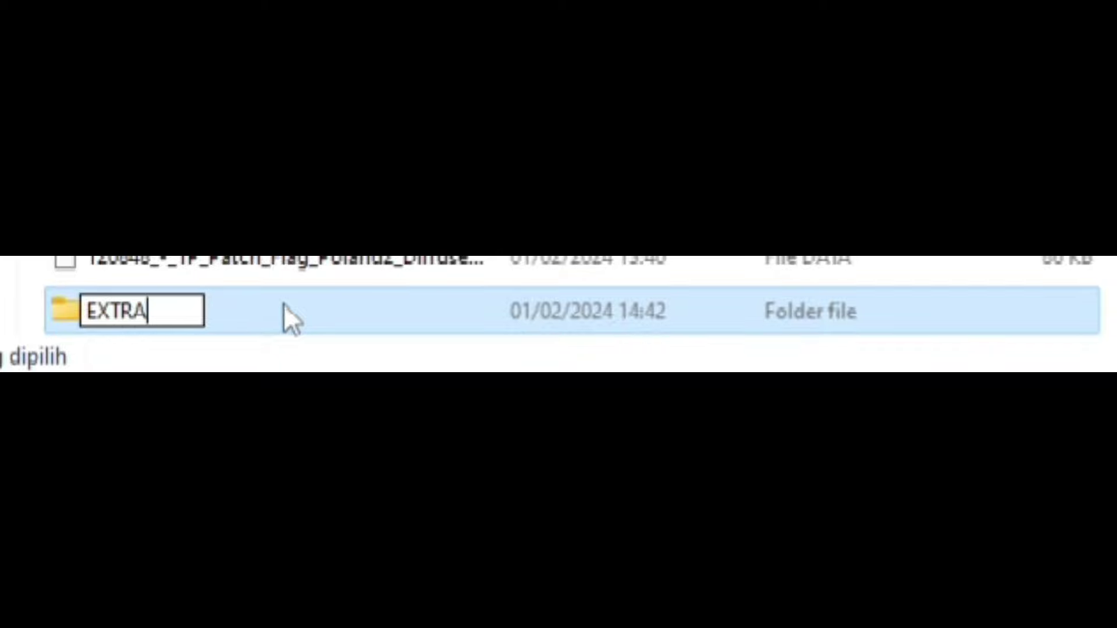
{"action": "type", "text": "D"}
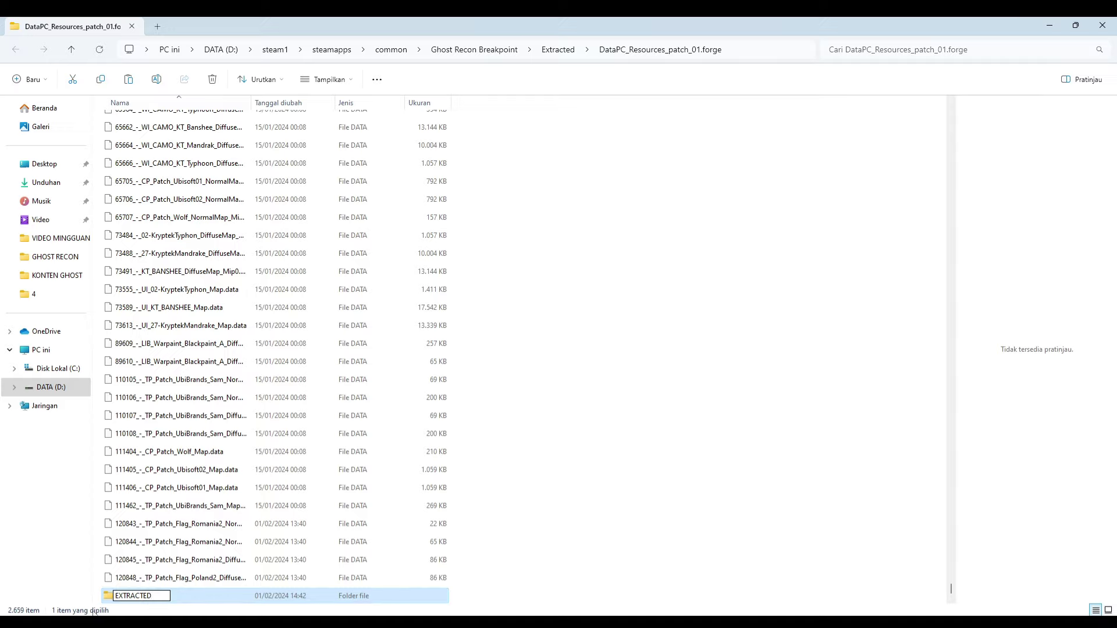
{"action": "left_click", "coordinate": [274, 591]}
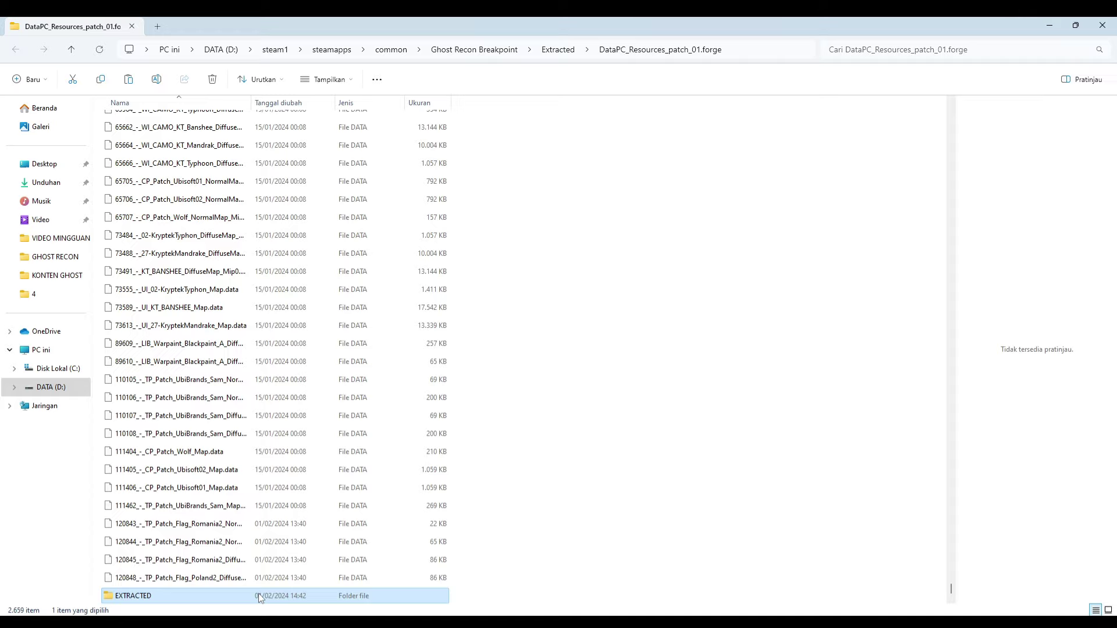
{"action": "double_click", "coordinate": [259, 595]}
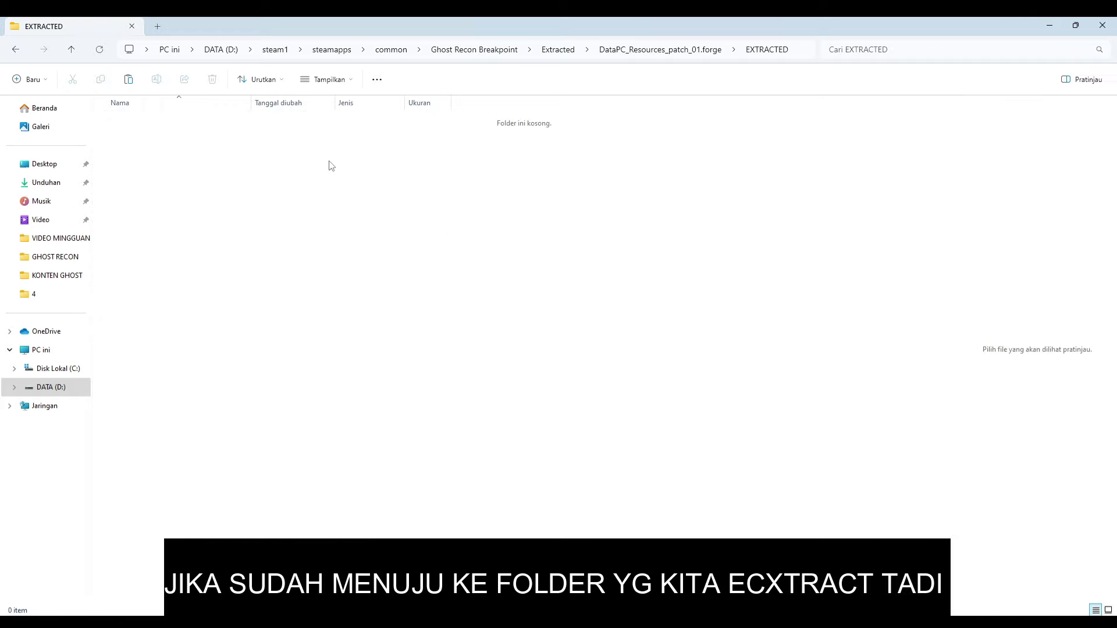
Copy the four TP_Patch_Flag folders from Indonesian Flag inside the downloaded Indonesian Flag Patch folder under Programs.
{"action": "left_click", "coordinate": [43, 184]}
{"action": "left_click", "coordinate": [175, 173]}
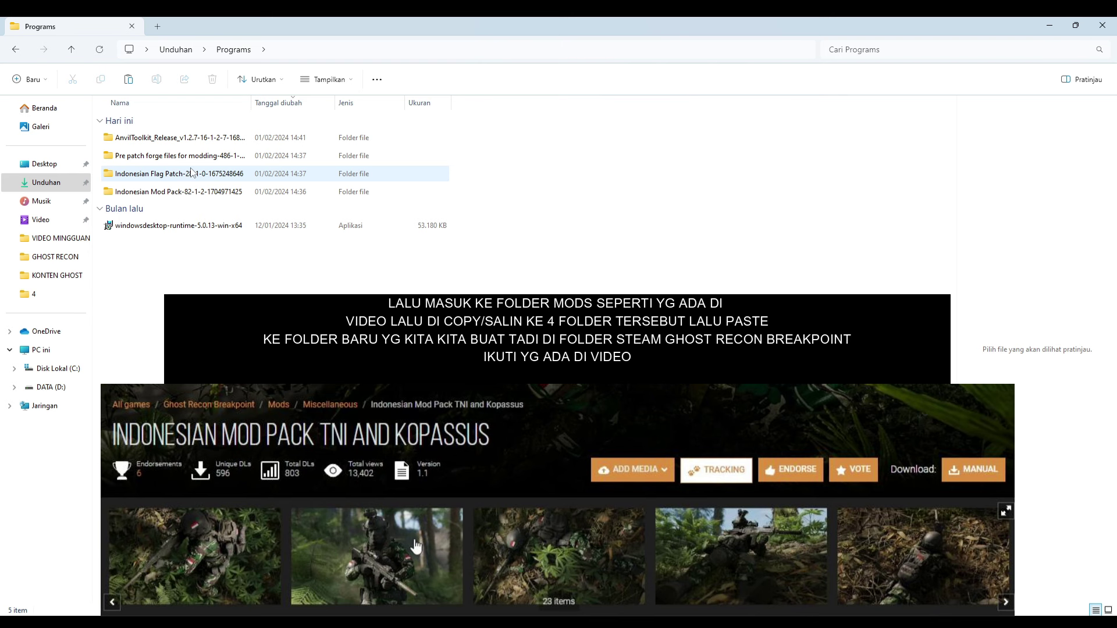
{"action": "double_click", "coordinate": [161, 174]}
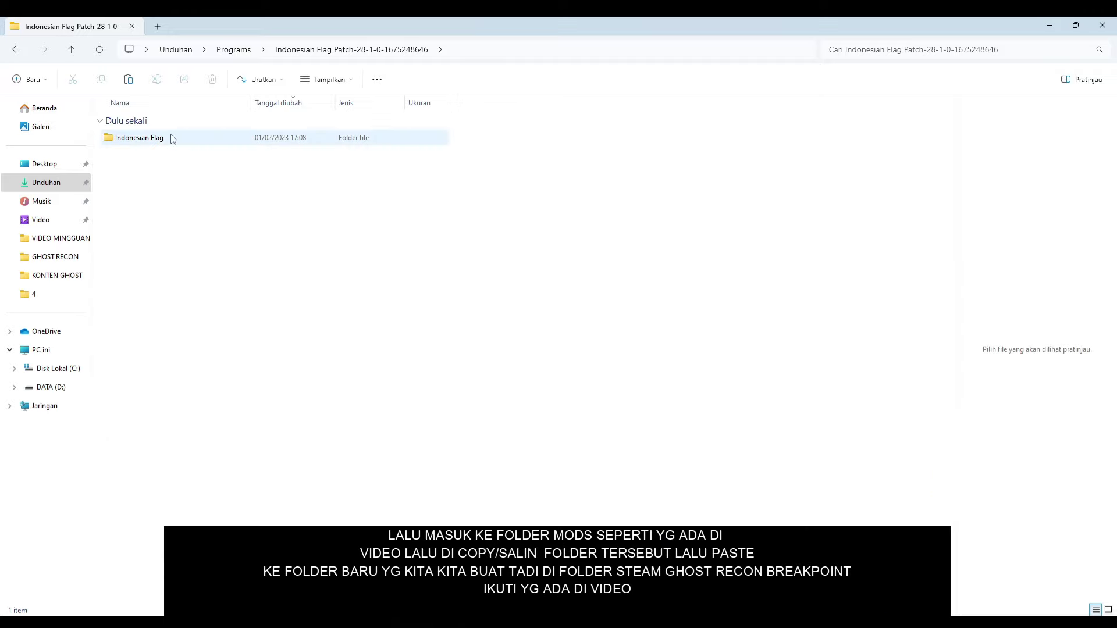
{"action": "double_click", "coordinate": [158, 138]}
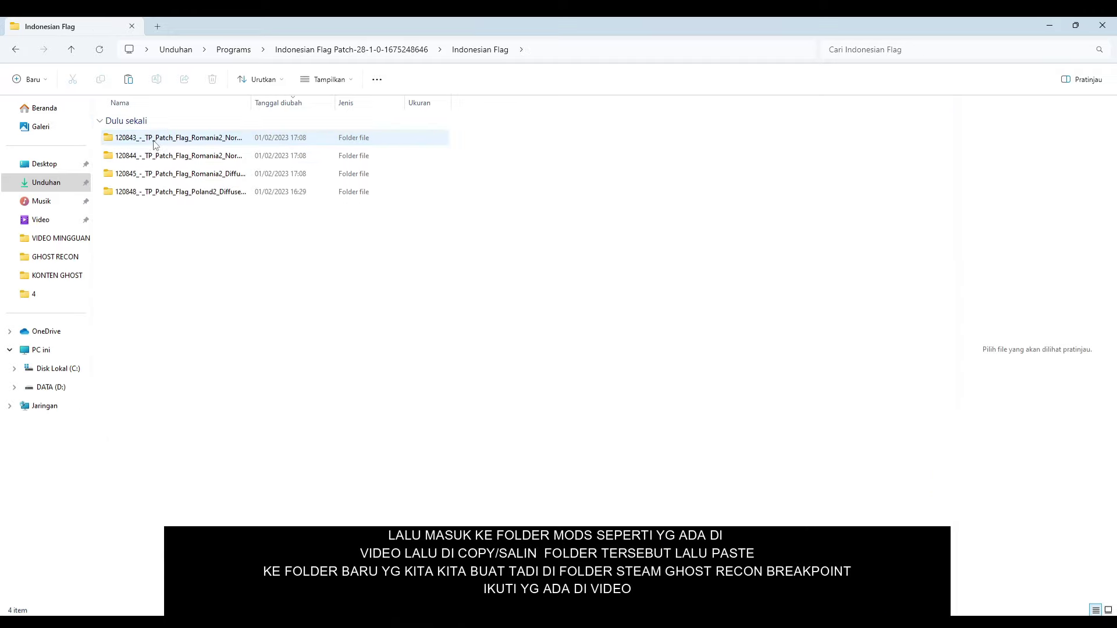
{"action": "left_click_drag", "start_coordinate": [156, 144], "coordinate": [197, 189]}
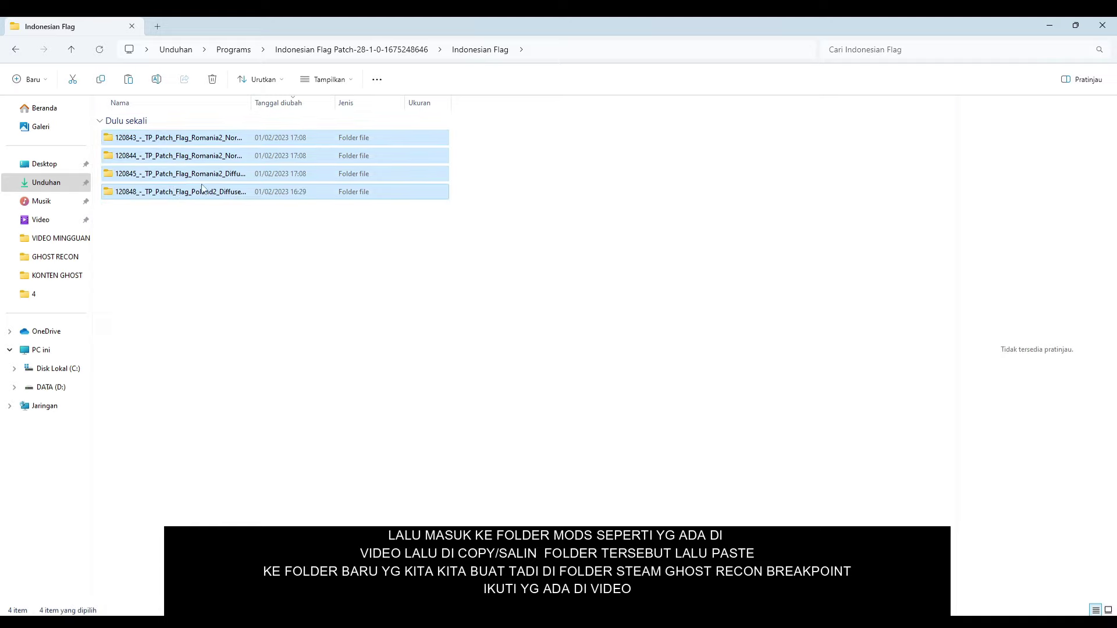
{"action": "right_click", "coordinate": [186, 158]}
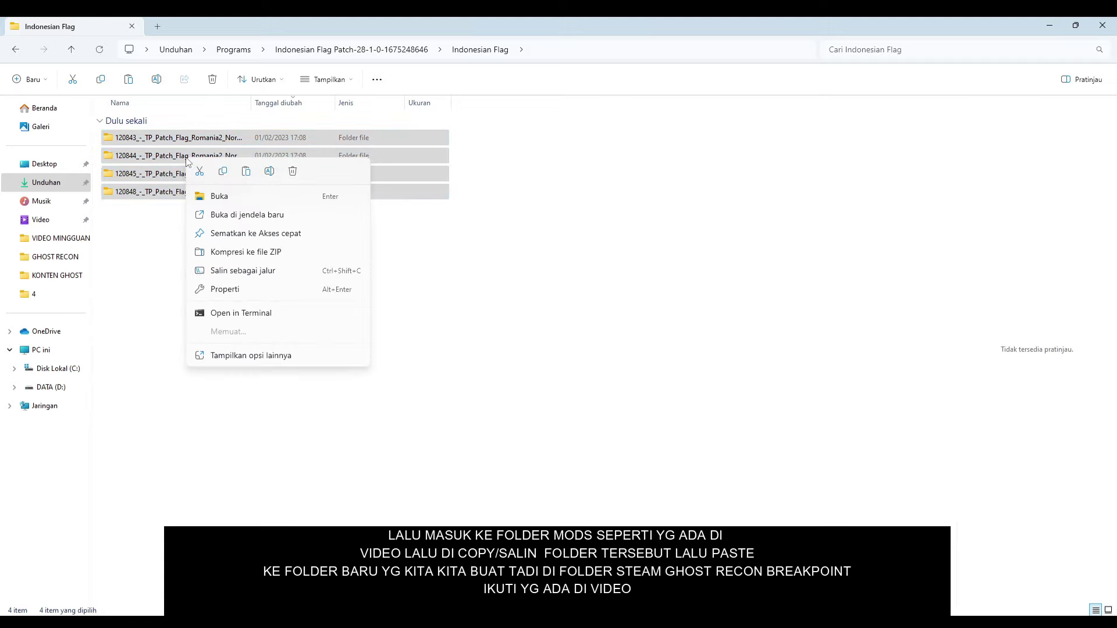
{"action": "left_click", "coordinate": [223, 172]}
Paste the four flag folders into D:\steam1\steamapps\common\Ghost Recon Breakpoint\Extracted\DataPC_Resources_patch_01.forge\EXTRACTED.
{"action": "left_click", "coordinate": [51, 387]}
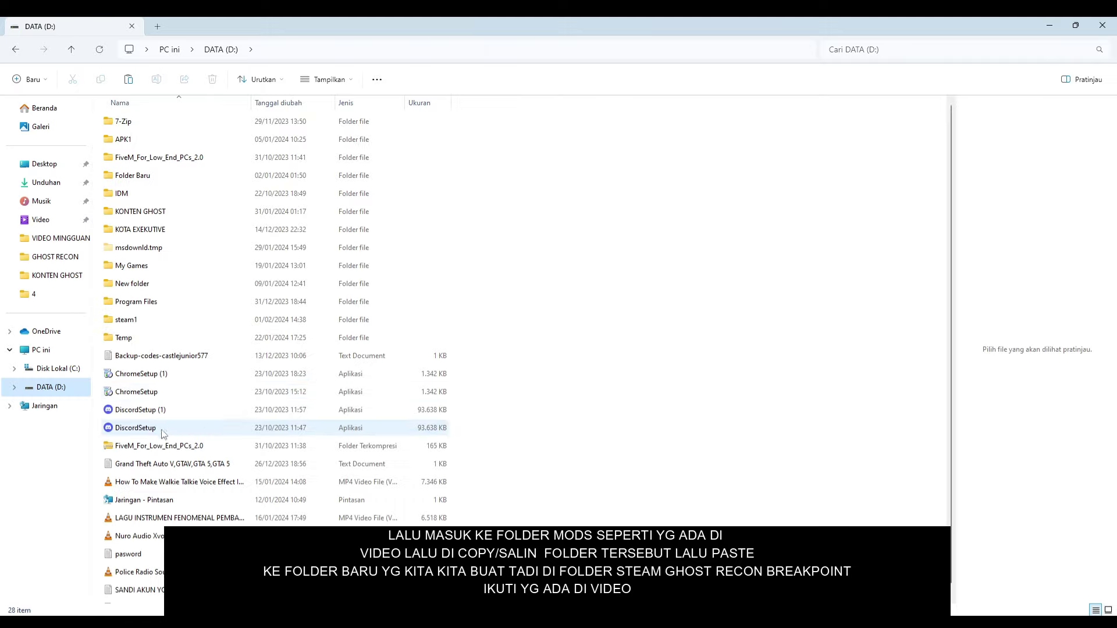
{"action": "double_click", "coordinate": [160, 315]}
{"action": "double_click", "coordinate": [154, 414]}
{"action": "double_click", "coordinate": [158, 321]}
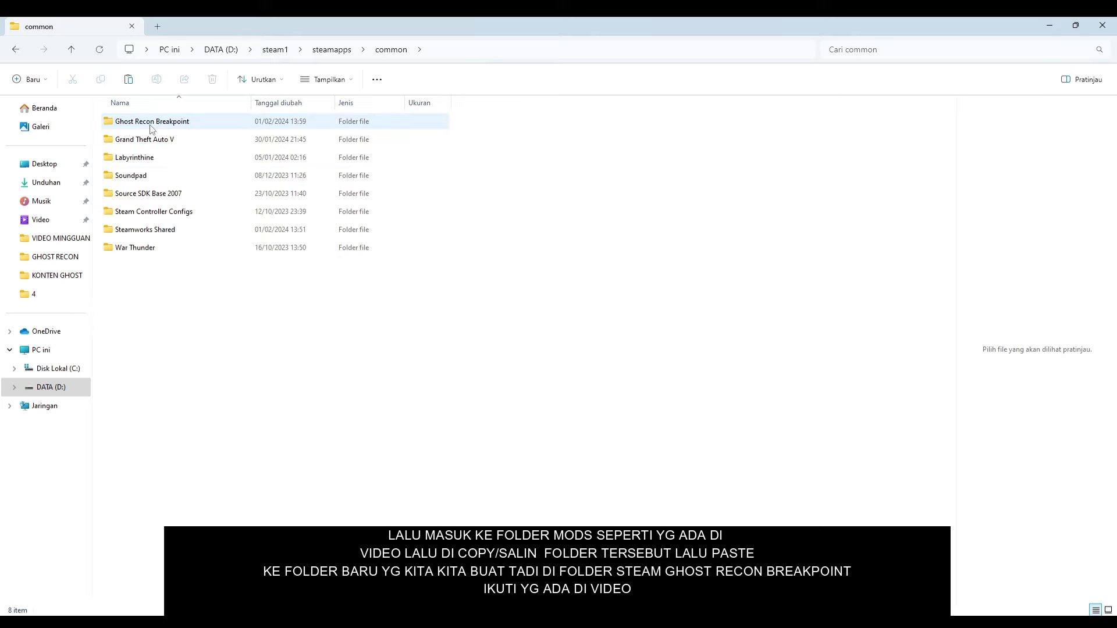
{"action": "double_click", "coordinate": [137, 121]}
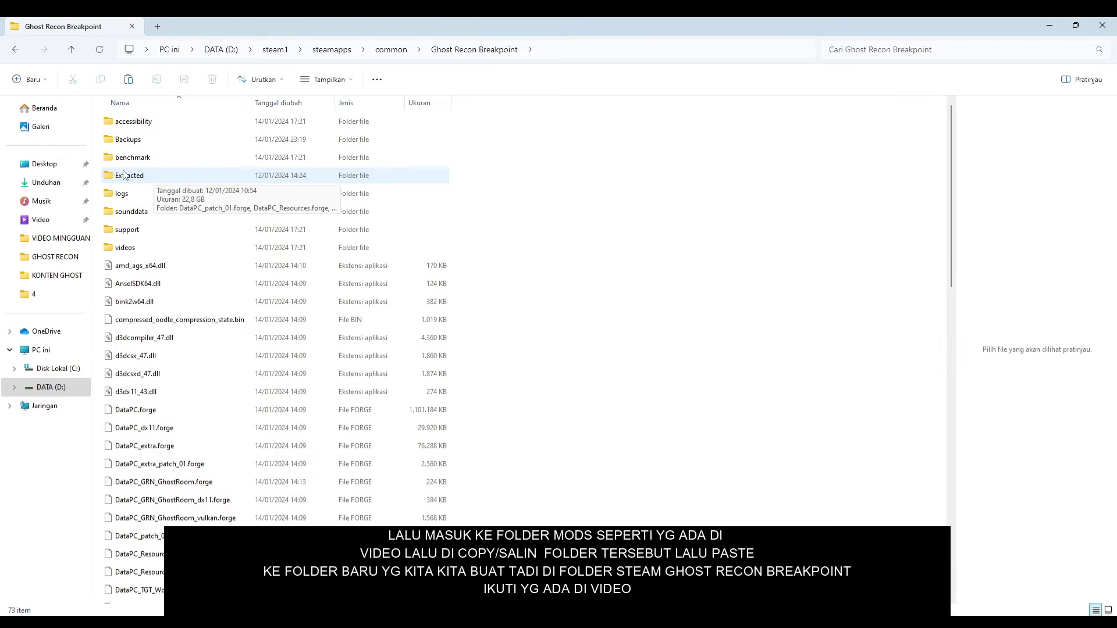
{"action": "double_click", "coordinate": [161, 178]}
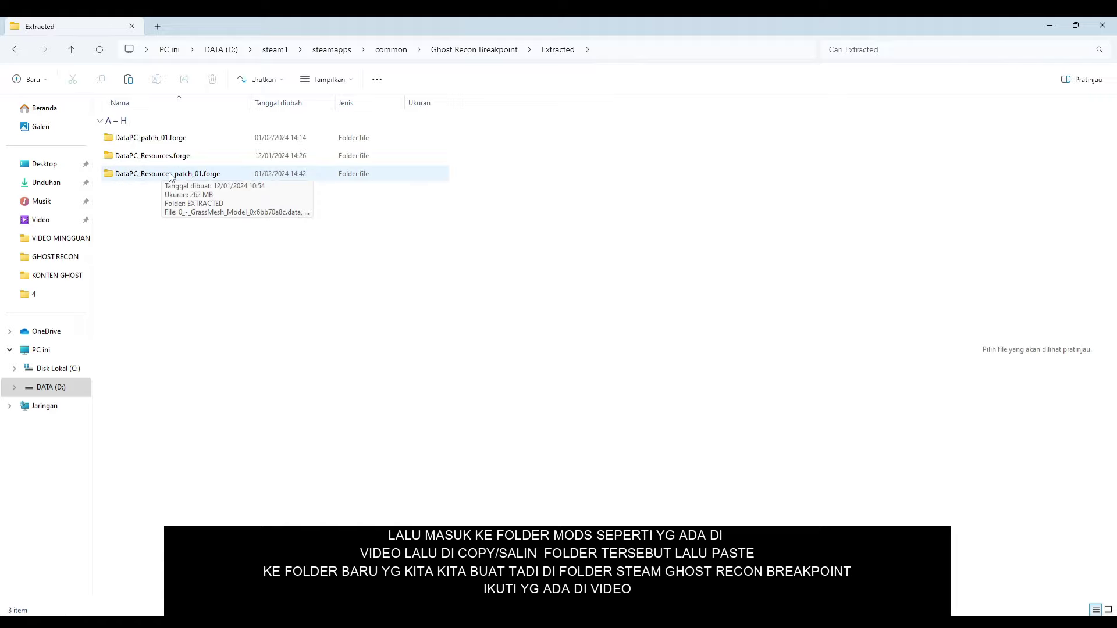
{"action": "left_click", "coordinate": [132, 175]}
{"action": "double_click", "coordinate": [164, 174]}
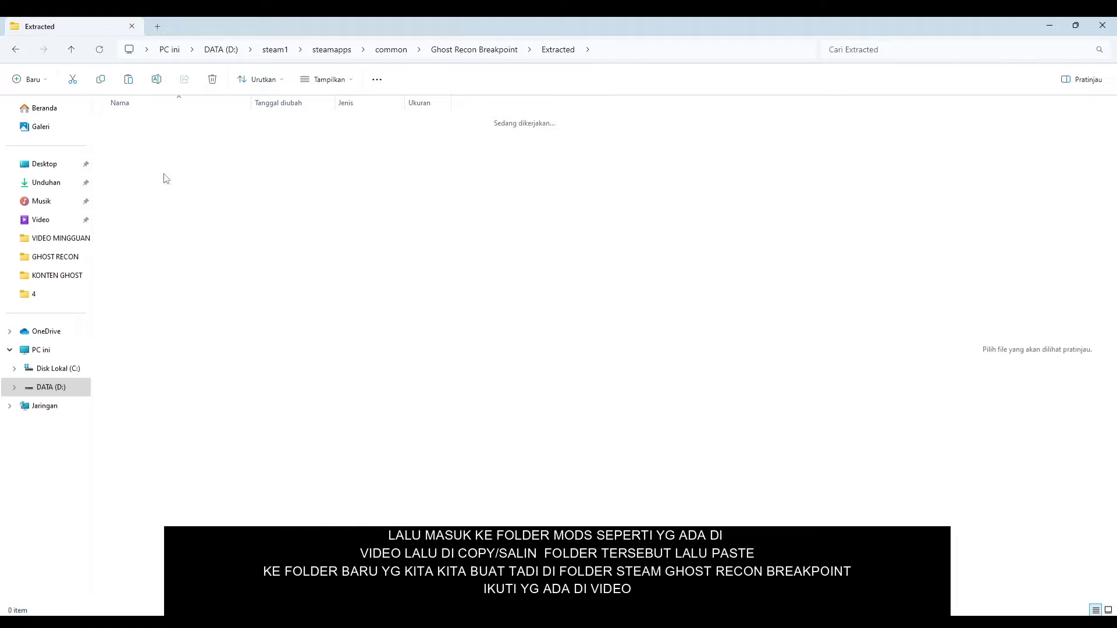
{"action": "left_click", "coordinate": [130, 122]}
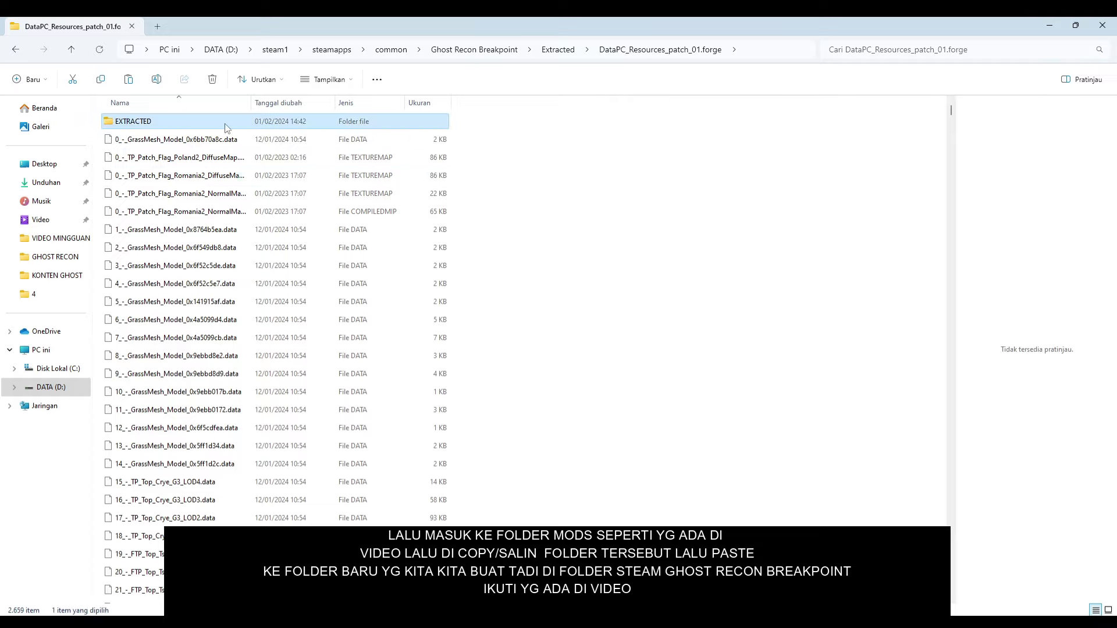
{"action": "double_click", "coordinate": [163, 122]}
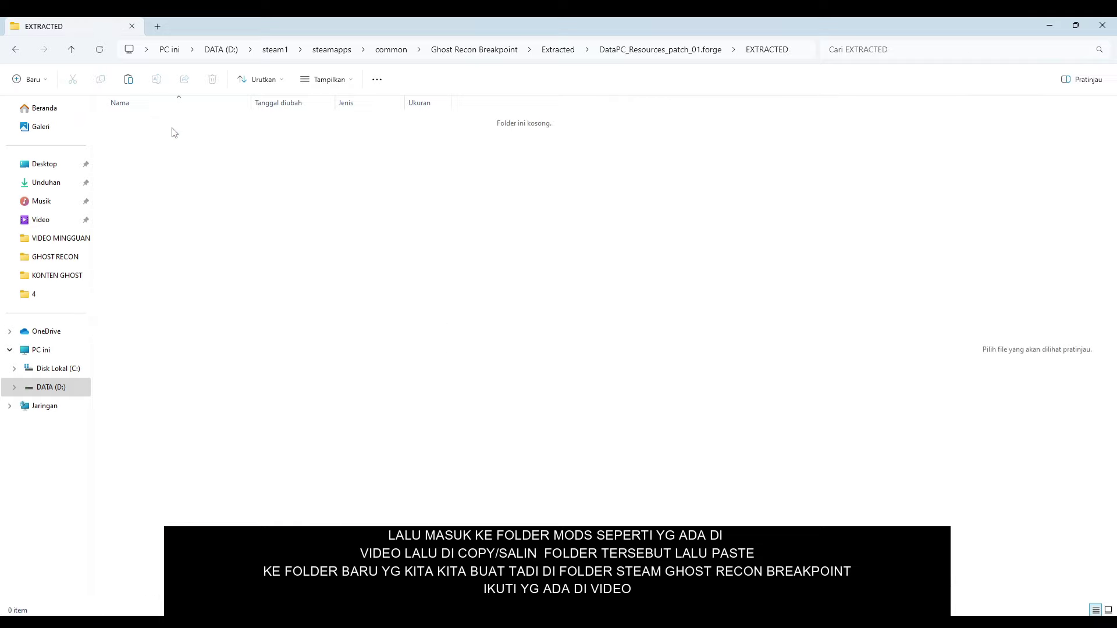
{"action": "right_click", "coordinate": [215, 170]}
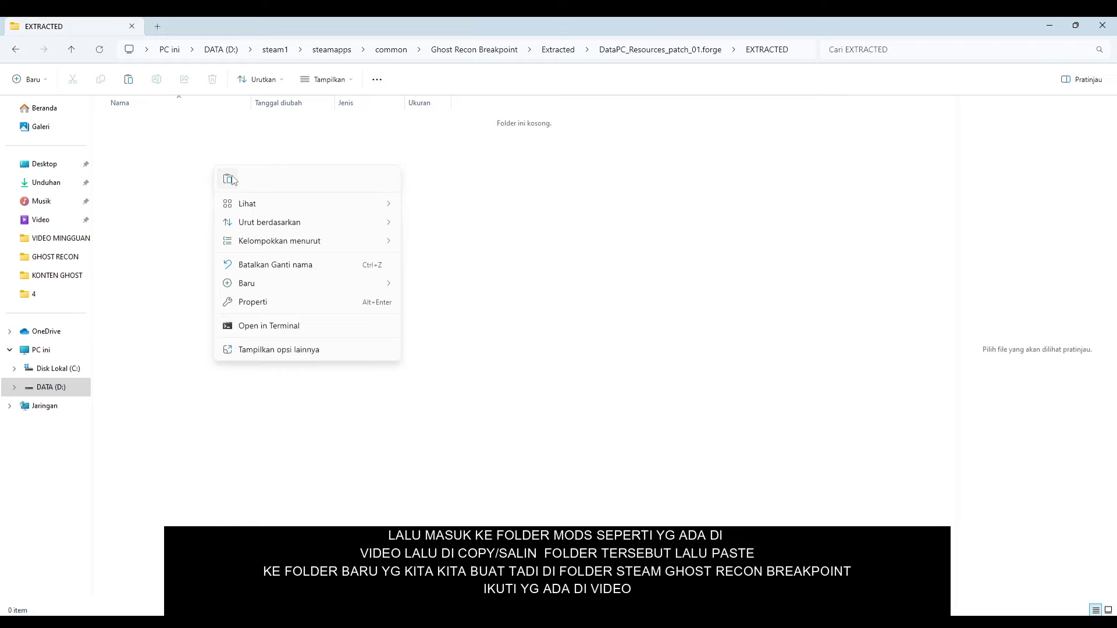
{"action": "left_click", "coordinate": [229, 180]}
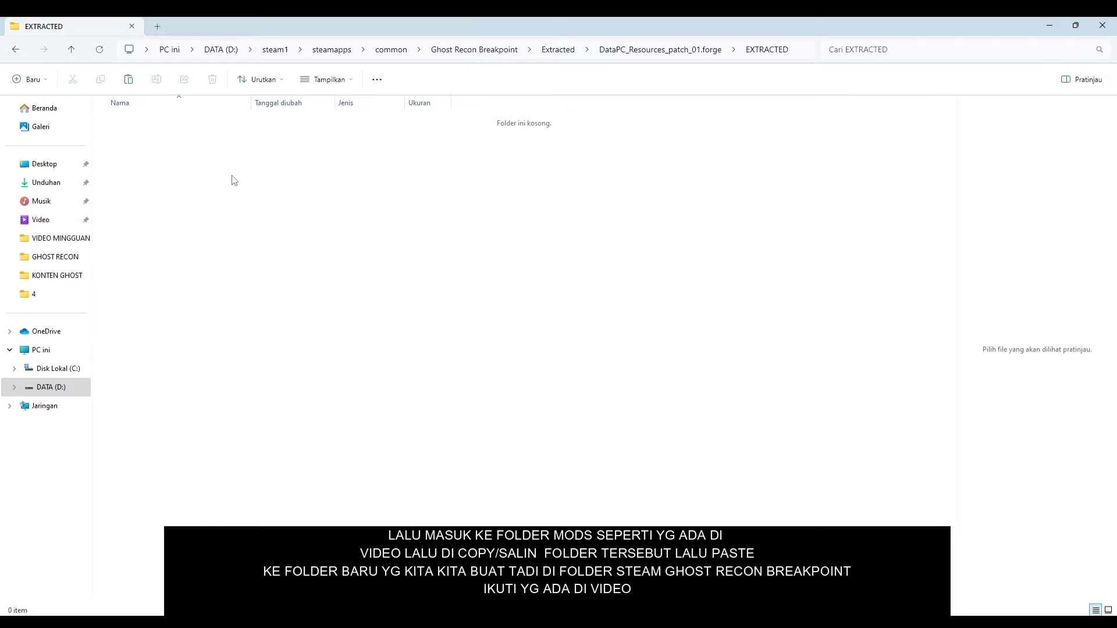
{"action": "left_click", "coordinate": [230, 211]}
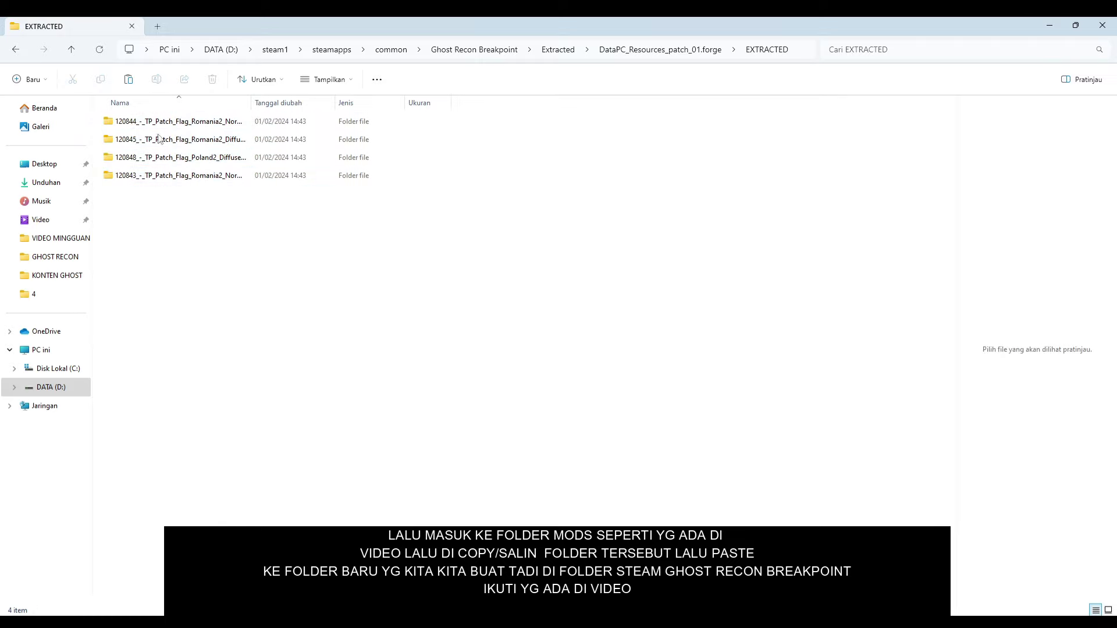
{"action": "left_click", "coordinate": [51, 187]}
{"action": "double_click", "coordinate": [143, 155]}
{"action": "left_click", "coordinate": [143, 191]}
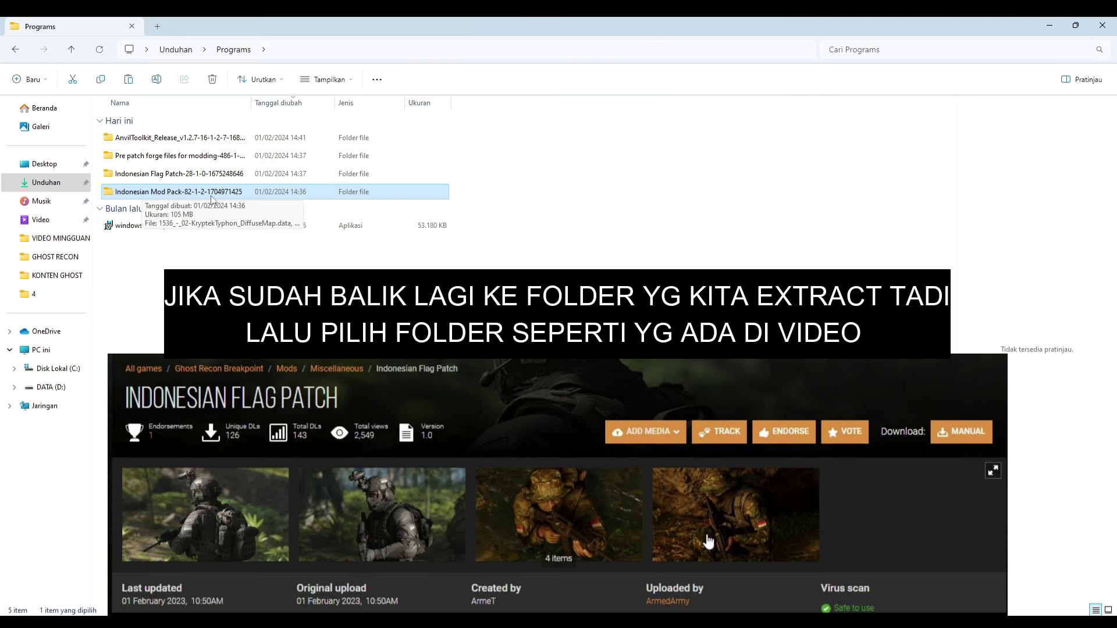
{"action": "double_click", "coordinate": [139, 192]}
{"action": "key", "text": "ctrl+a"}
{"action": "scroll", "coordinate": [952, 466], "scroll_direction": "down", "scroll_amount": 5}
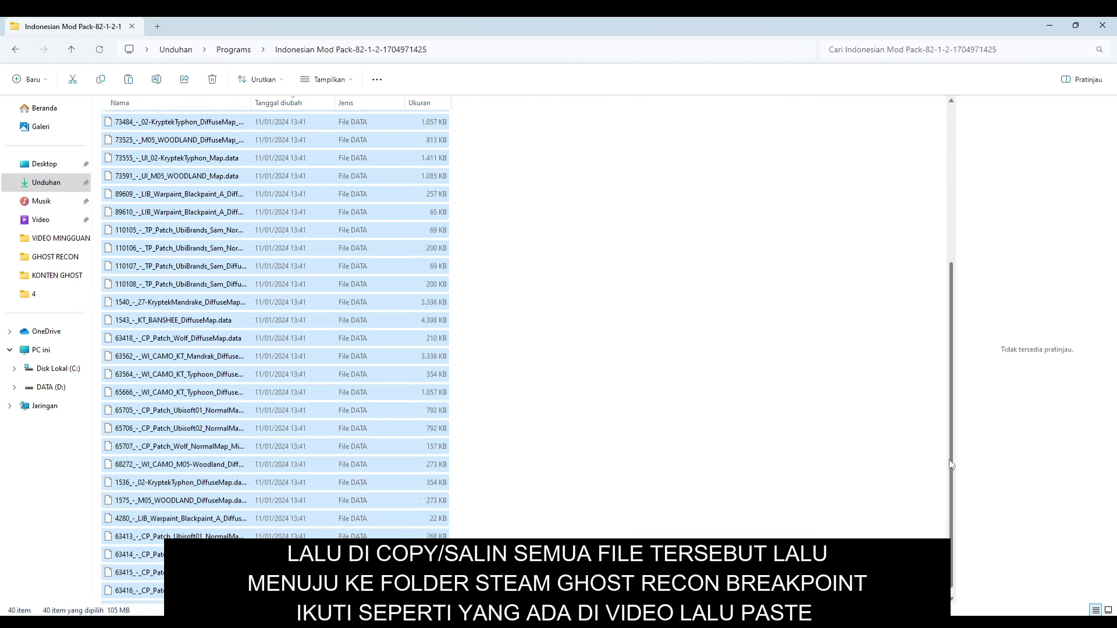
{"action": "right_click", "coordinate": [269, 251]}
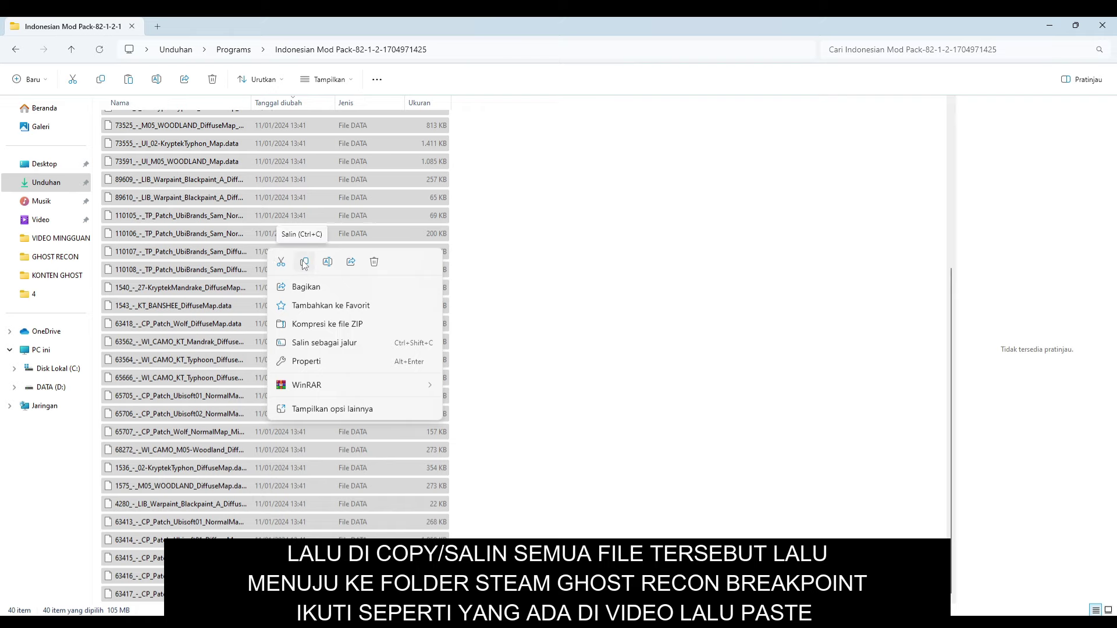
{"action": "left_click", "coordinate": [303, 263]}
Open the folder D:\steam1\steamapps\common\Ghost Recon Breakpoint\Extracted\DataPC_Resources_patch_01.forge.
{"action": "left_click", "coordinate": [50, 387]}
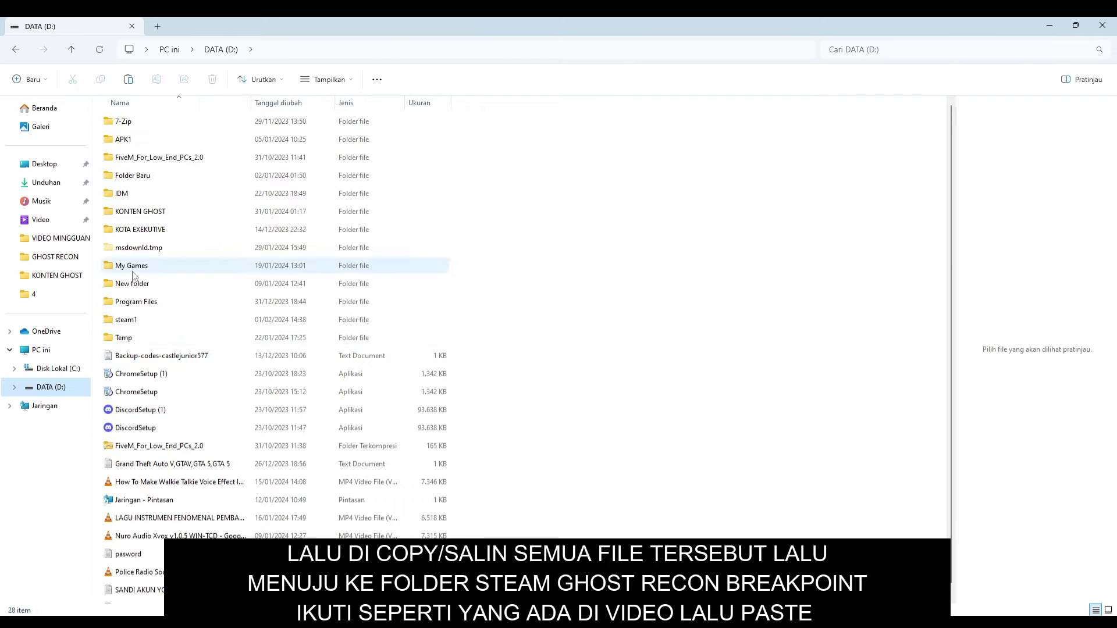
{"action": "double_click", "coordinate": [131, 319]}
{"action": "double_click", "coordinate": [169, 246]}
{"action": "double_click", "coordinate": [156, 319]}
{"action": "double_click", "coordinate": [139, 121]}
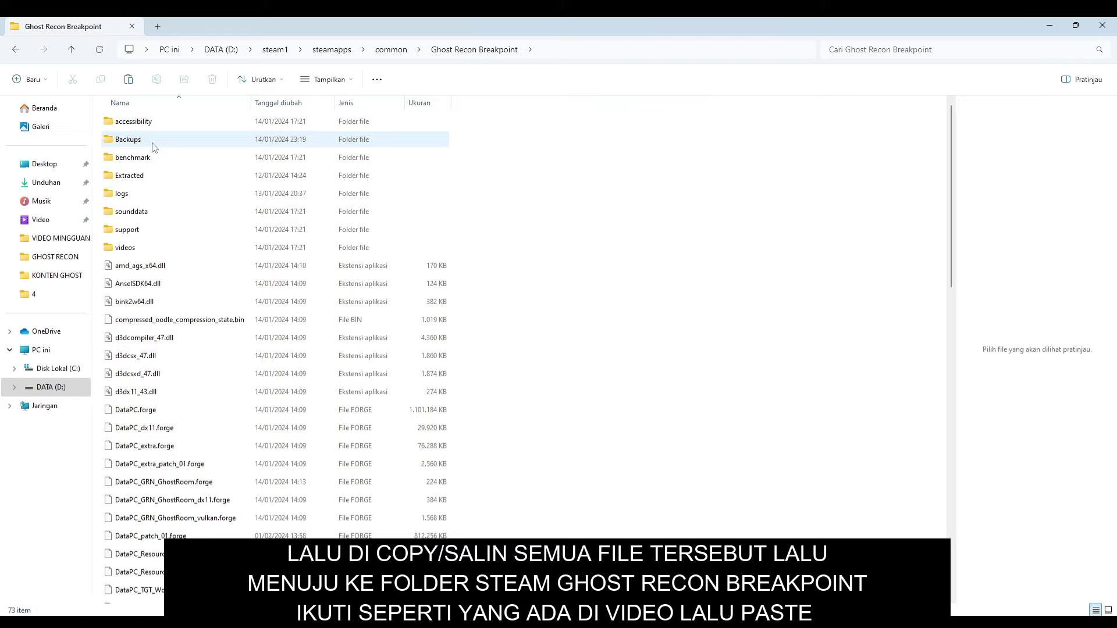
{"action": "left_click", "coordinate": [146, 174]}
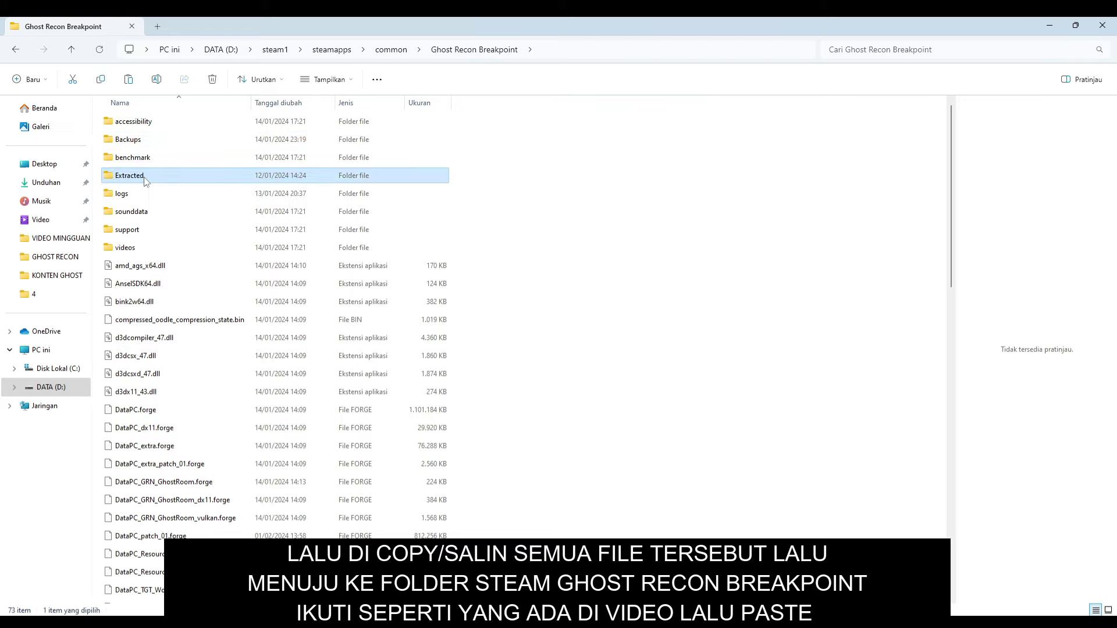
{"action": "double_click", "coordinate": [147, 175]}
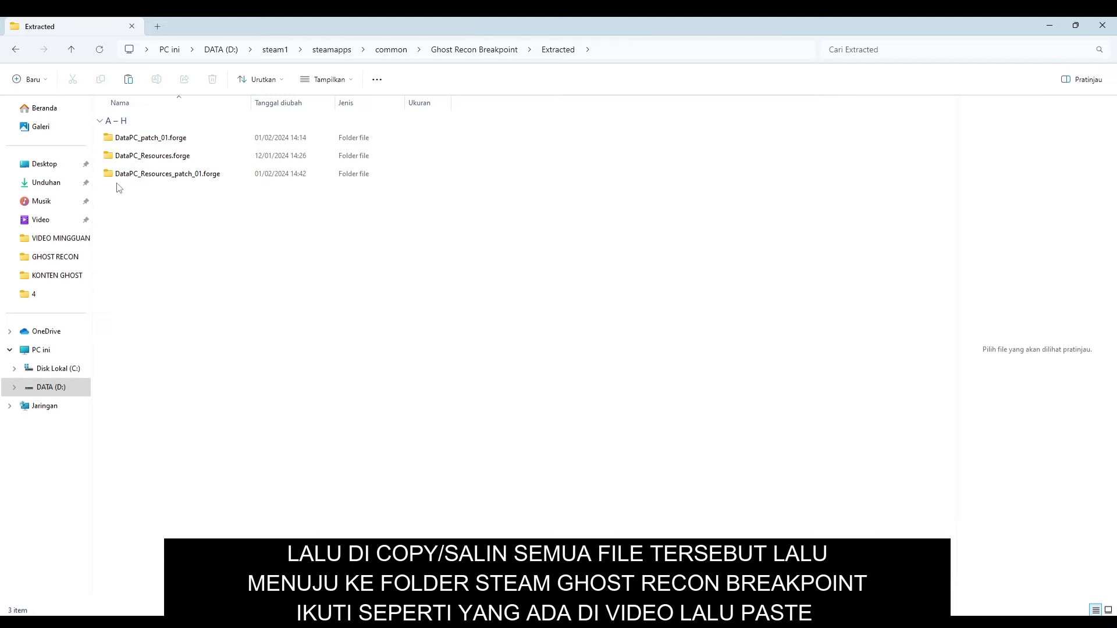
{"action": "left_click", "coordinate": [142, 177]}
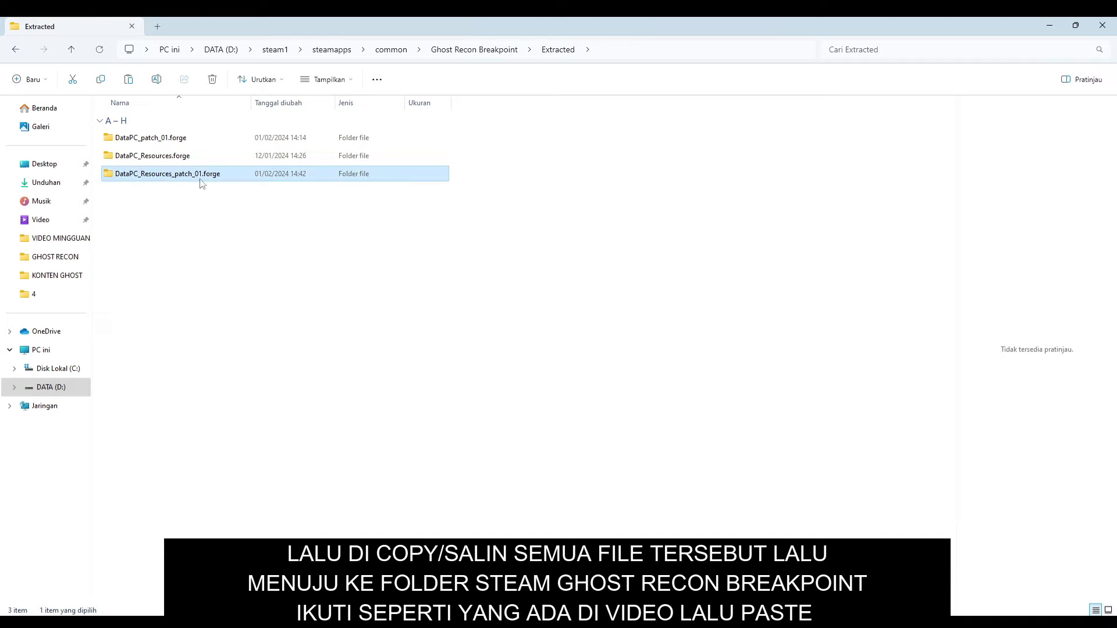
{"action": "double_click", "coordinate": [163, 175]}
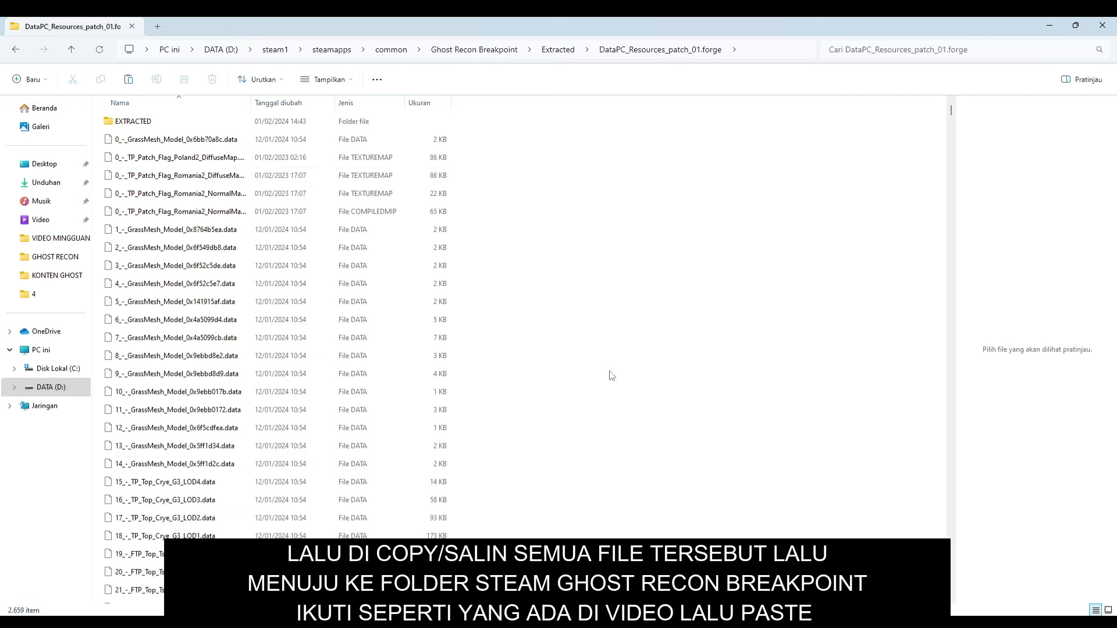
Paste the mod pack files into the DataPC_Resources_patch_01.forge folder, replacing the files that have the same names.
{"action": "right_click", "coordinate": [605, 267]}
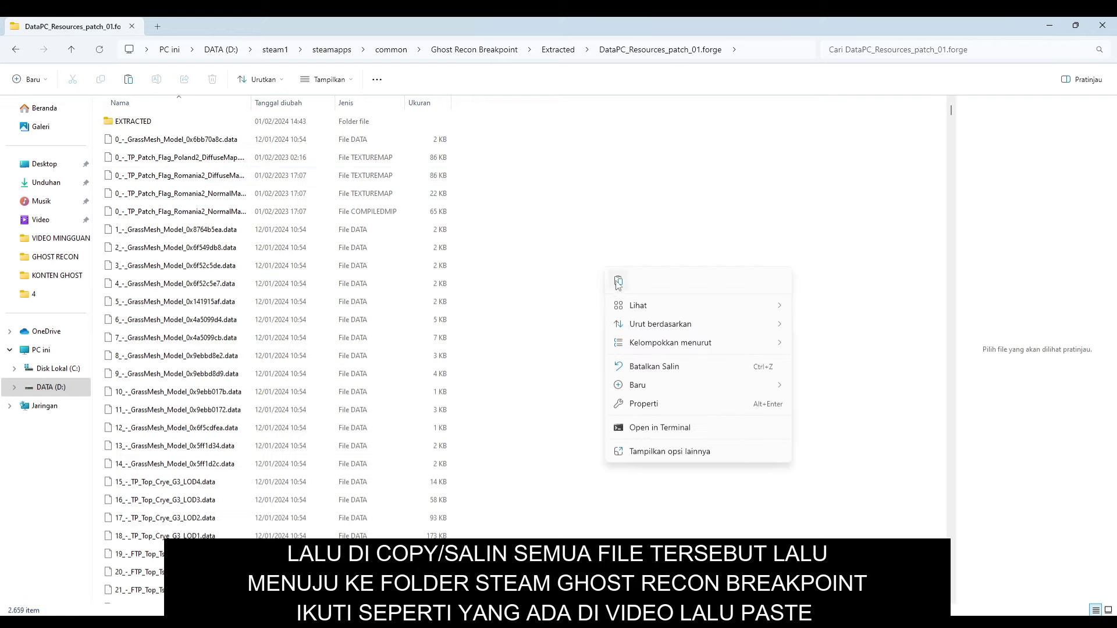
{"action": "left_click", "coordinate": [619, 283]}
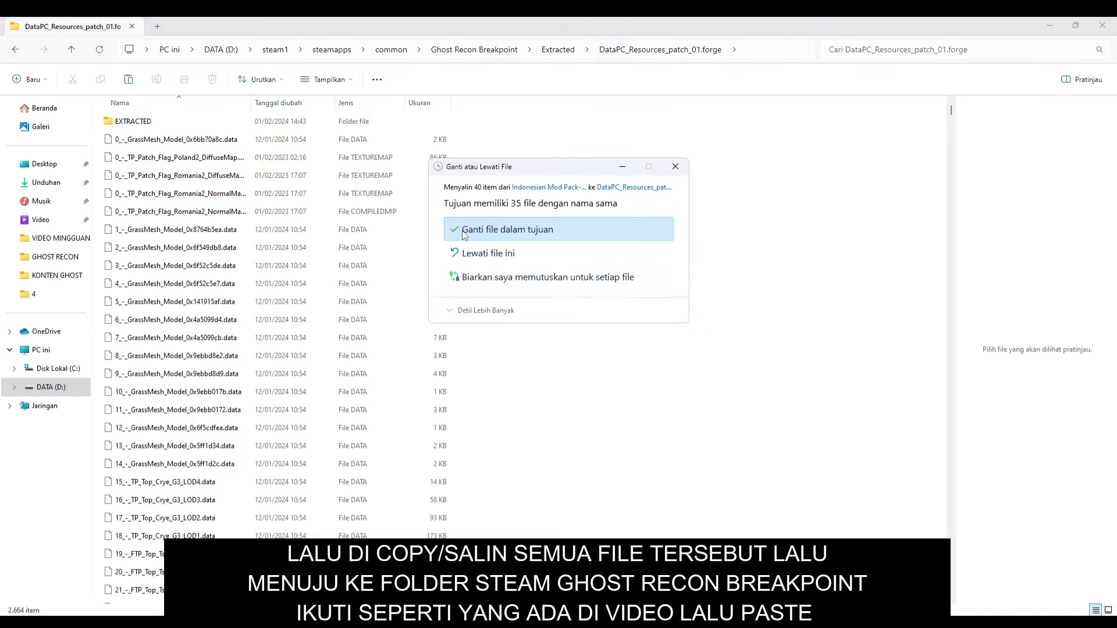
{"action": "left_click", "coordinate": [502, 231]}
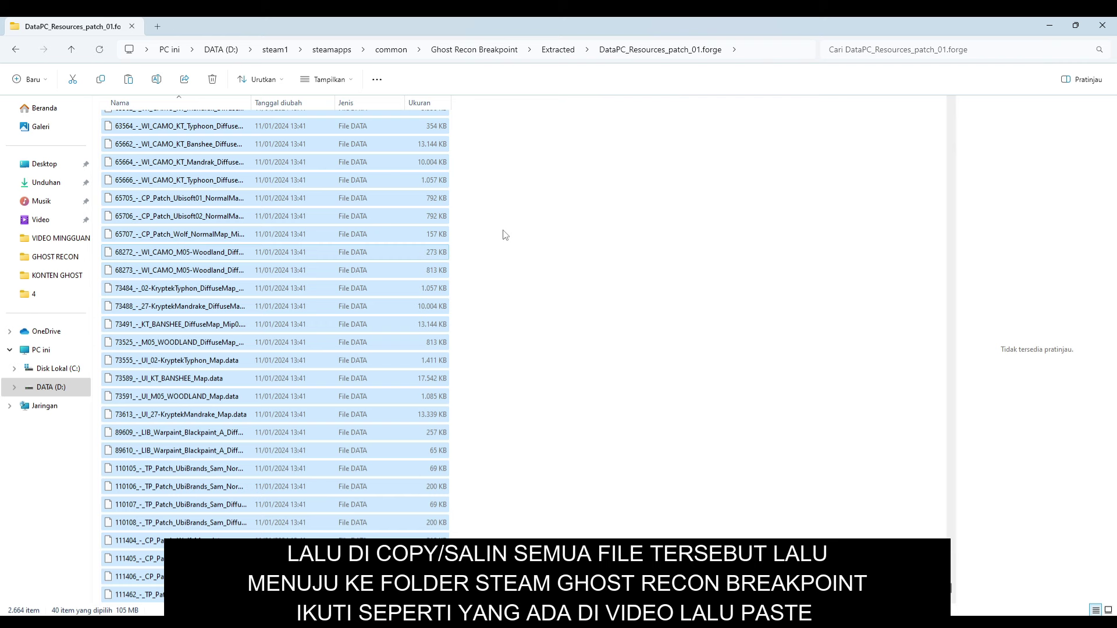
{"action": "left_click", "coordinate": [507, 237]}
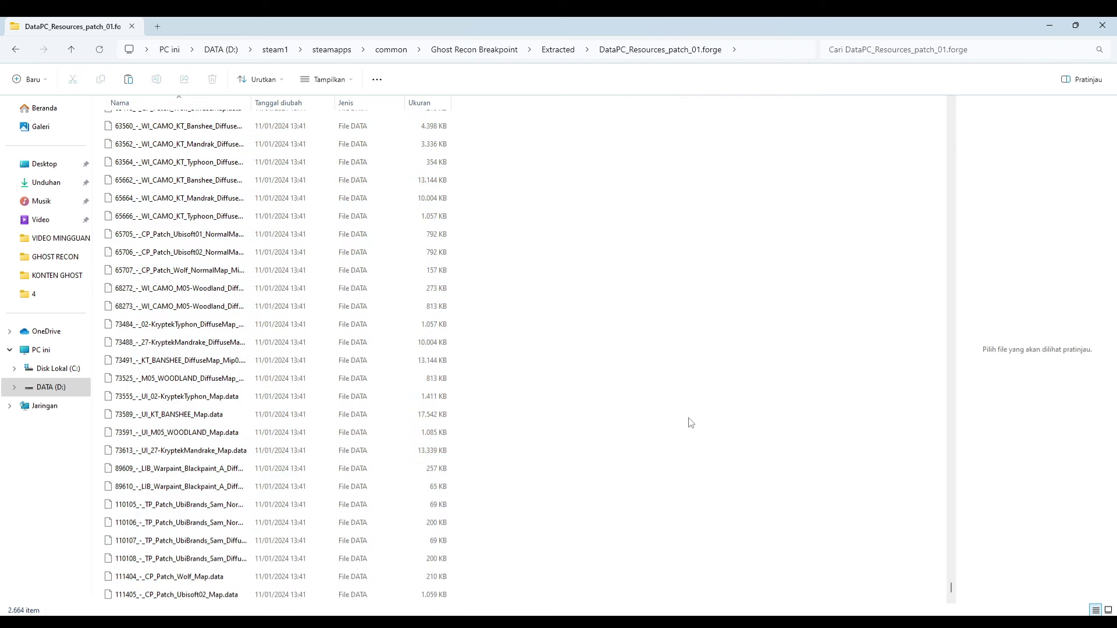
Switch to AnvilToolkit's Game Explorer and open the EXTRACTED folder inside Extracted\DataPC_Resources_patch_01.forge.
{"action": "mouse_move", "coordinate": [711, 621]}
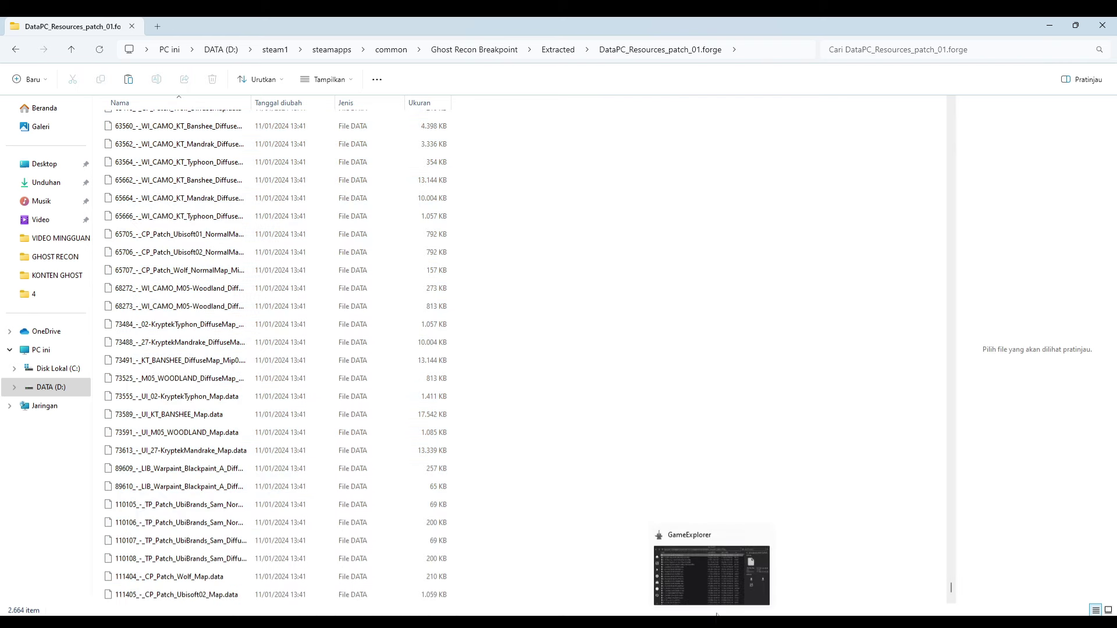
{"action": "left_click", "coordinate": [713, 590]}
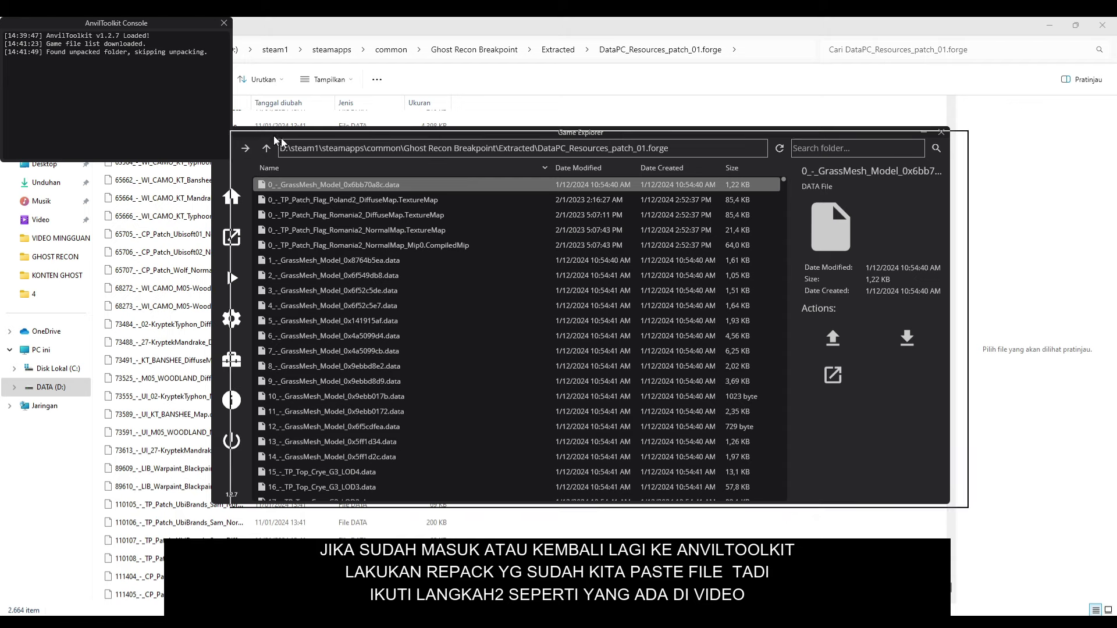
{"action": "left_click_drag", "start_coordinate": [273, 135], "coordinate": [326, 146]}
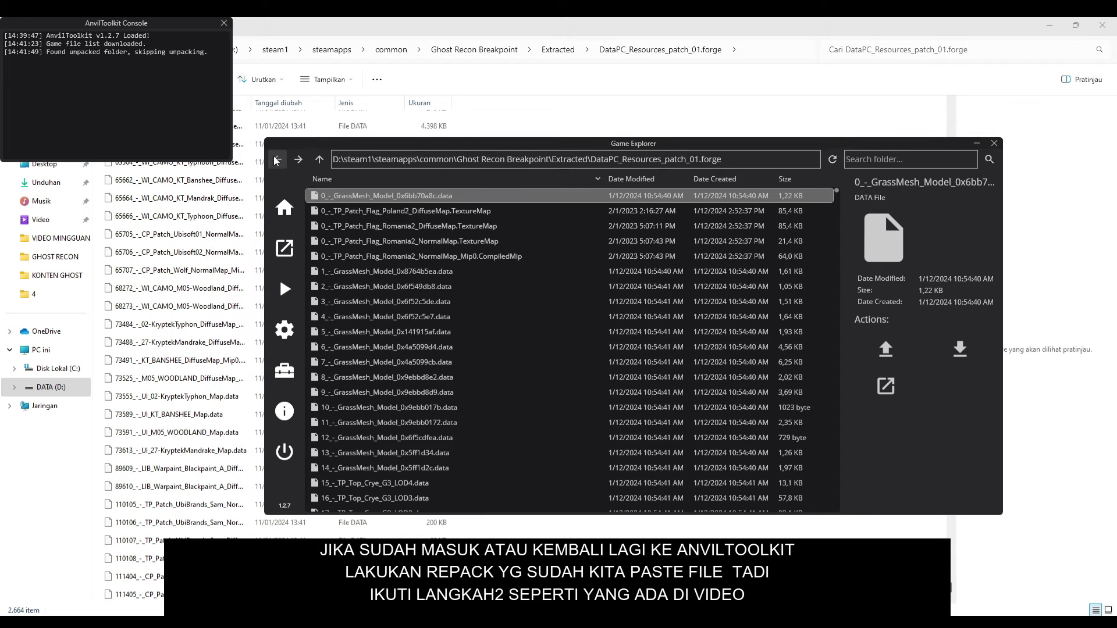
{"action": "left_click", "coordinate": [277, 159]}
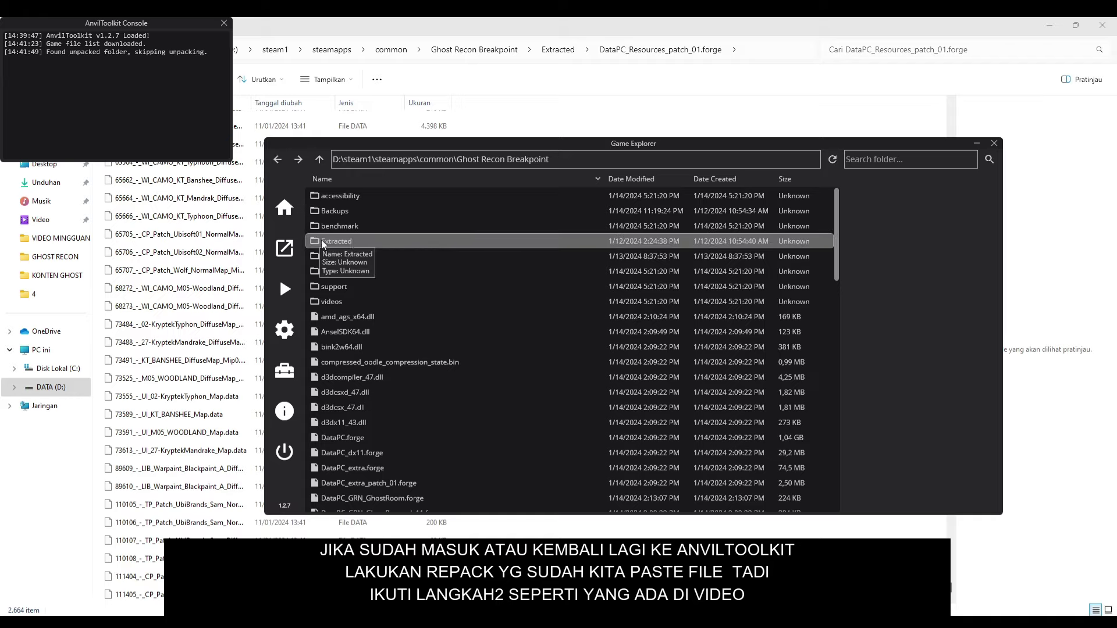
{"action": "double_click", "coordinate": [347, 239]}
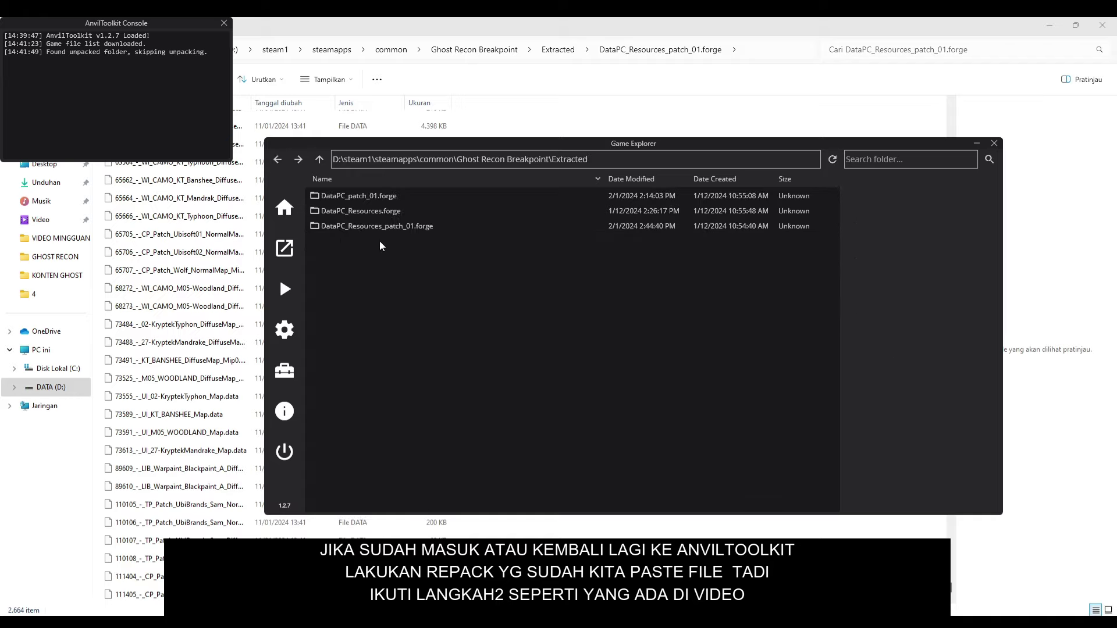
{"action": "left_click", "coordinate": [435, 225]}
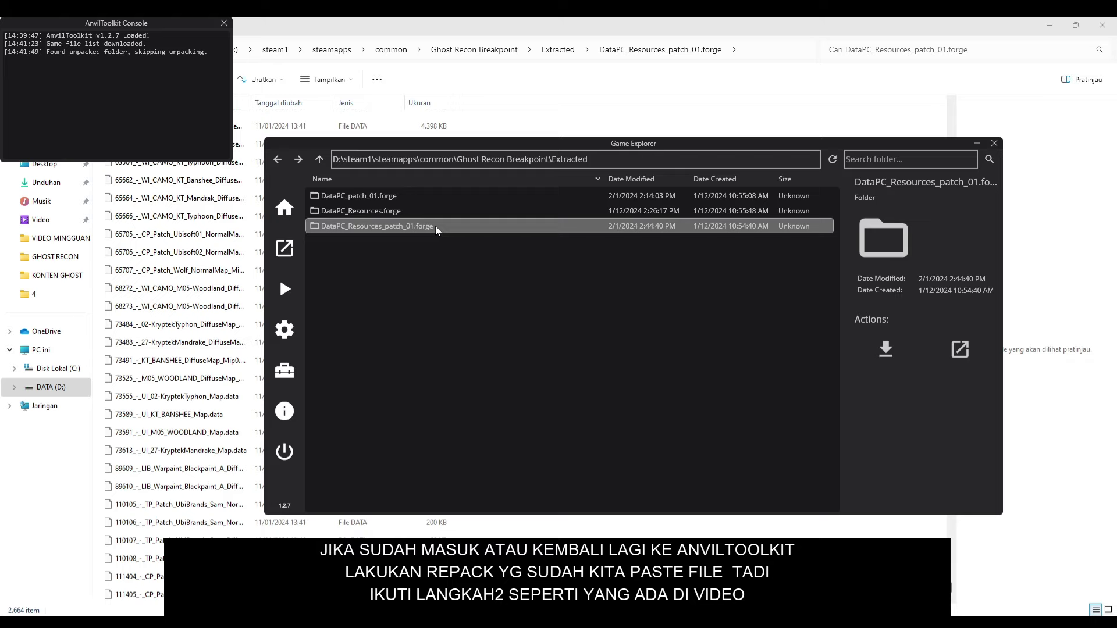
{"action": "double_click", "coordinate": [375, 225]}
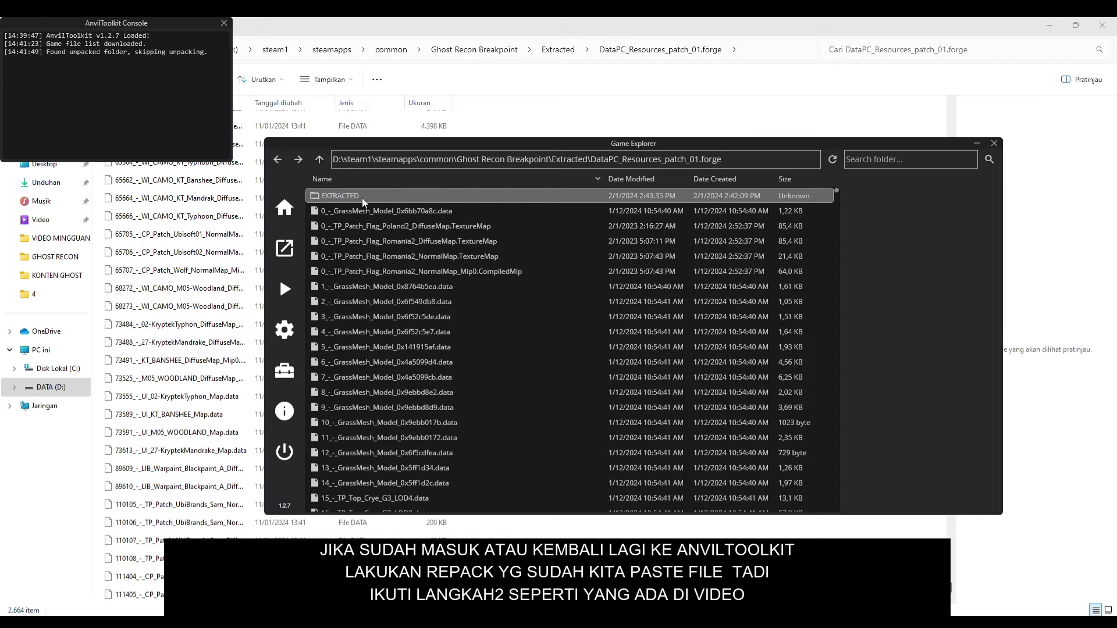
{"action": "left_click", "coordinate": [362, 197]}
{"action": "double_click", "coordinate": [362, 198]}
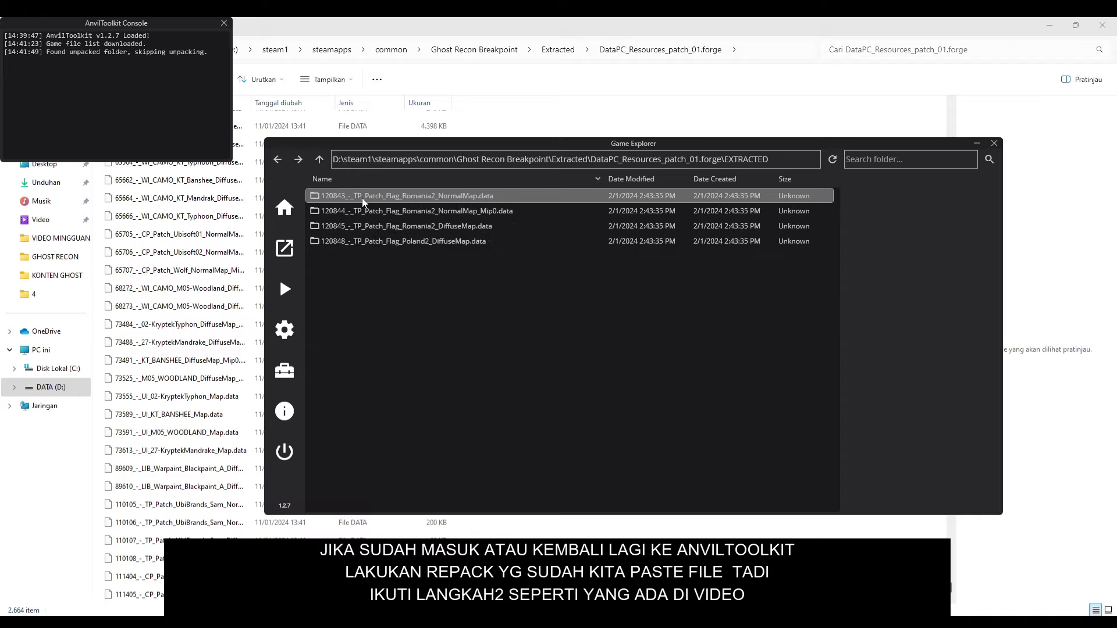
Repack the four TP_Patch_Flag data folders, 120843, 120844, 120845 and 120848, together.
{"action": "left_click", "coordinate": [369, 201]}
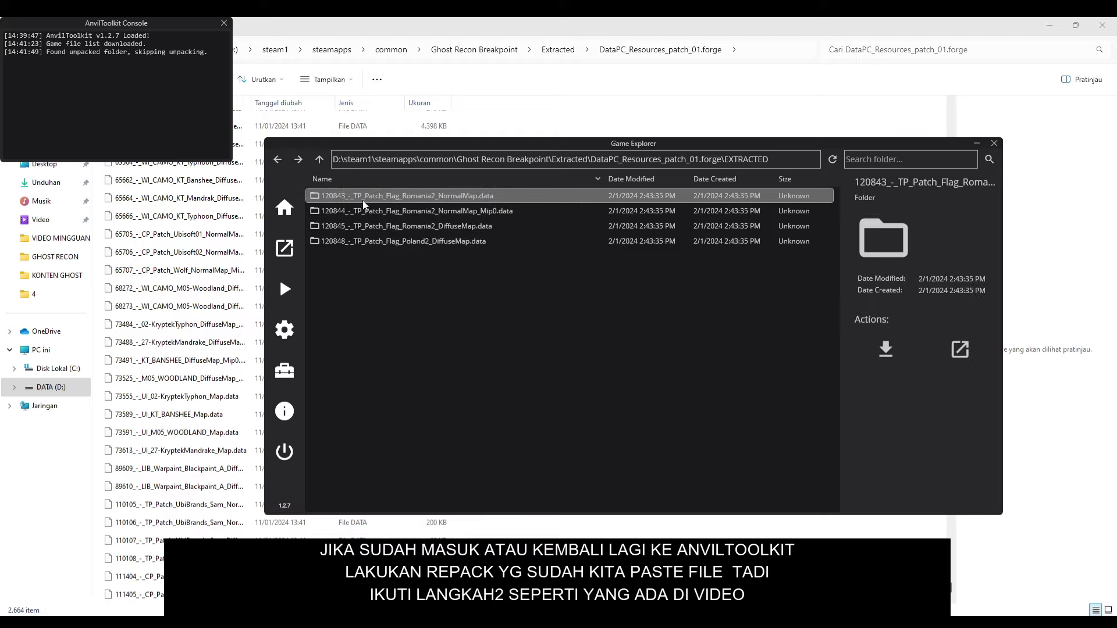
{"action": "left_click_drag", "start_coordinate": [365, 207], "coordinate": [375, 240]}
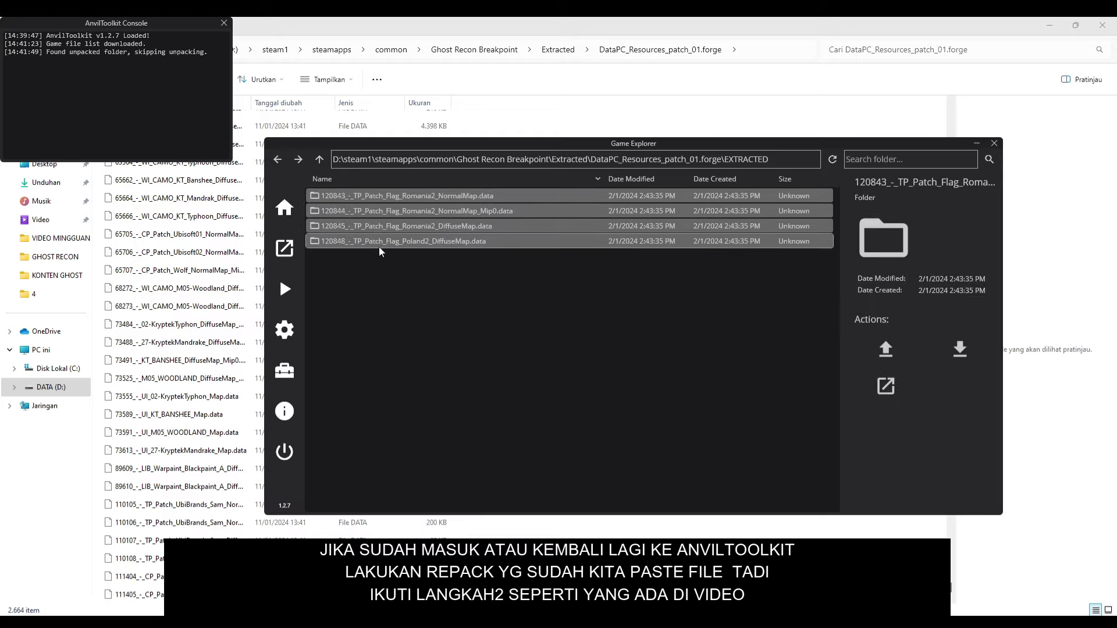
{"action": "right_click", "coordinate": [383, 208]}
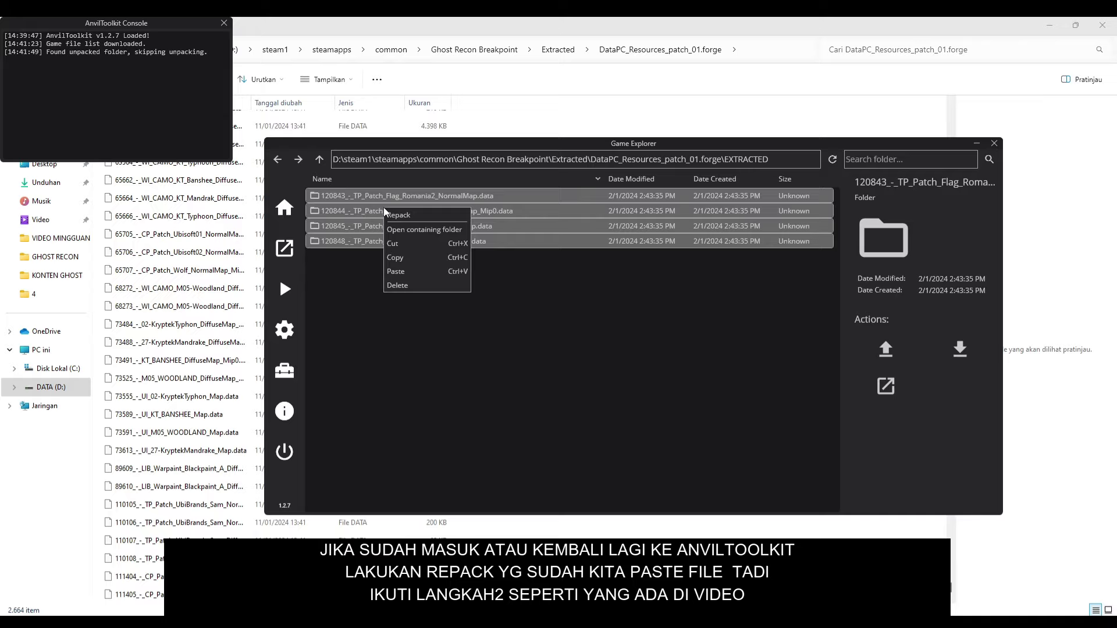
{"action": "left_click", "coordinate": [423, 215]}
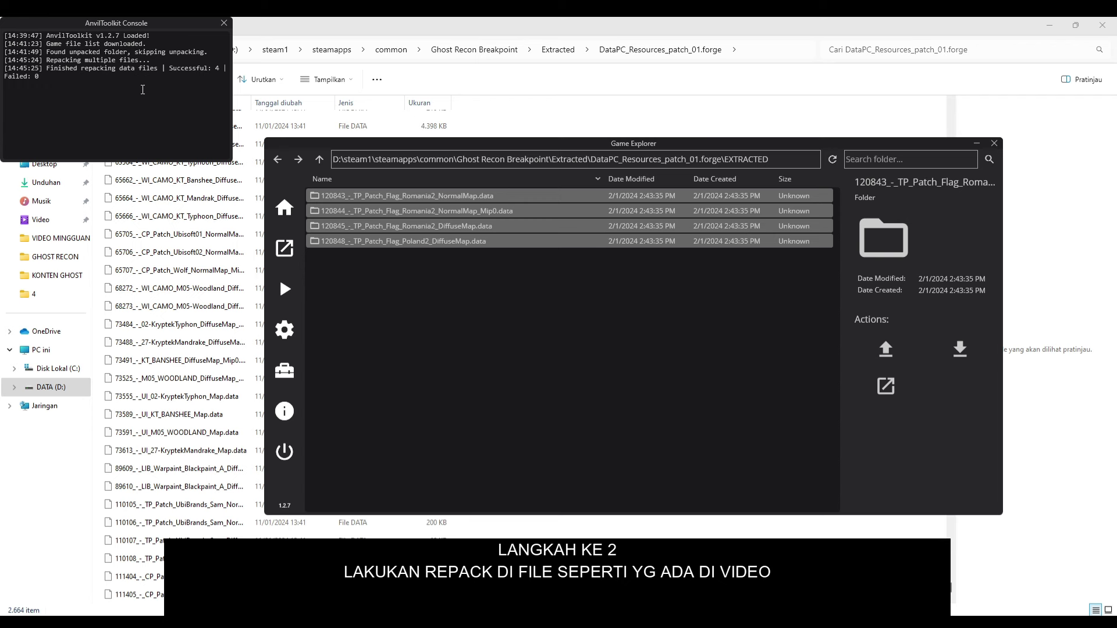
Repack the DataPC_Resources_patch_01.forge folder in Extracted, then close AnvilToolkit and File Explorer.
{"action": "left_click", "coordinate": [277, 161]}
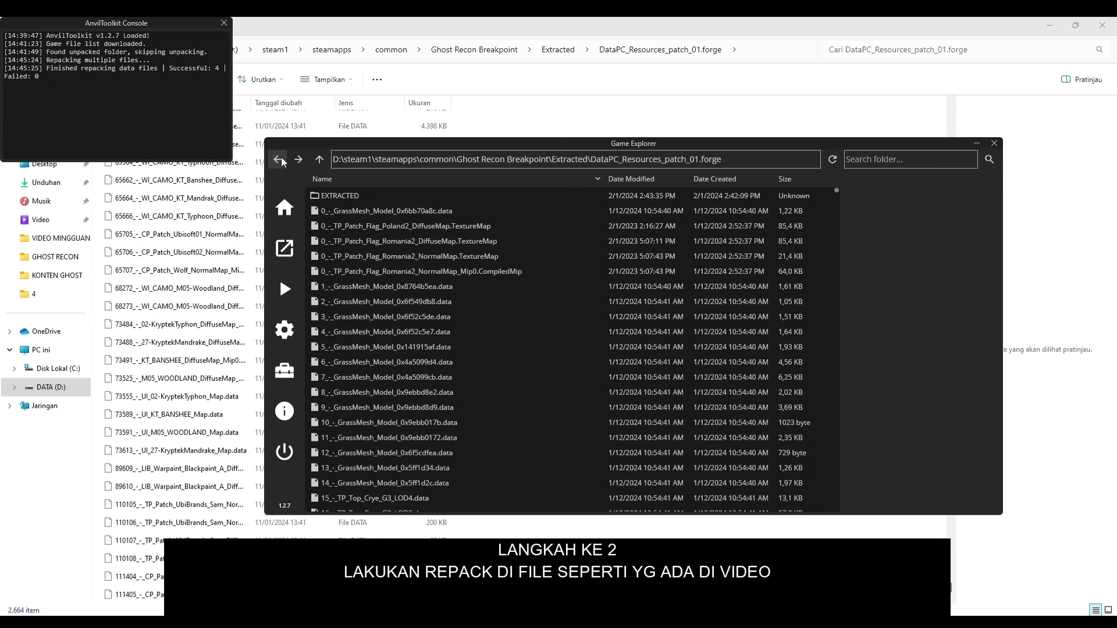
{"action": "left_click", "coordinate": [278, 160]}
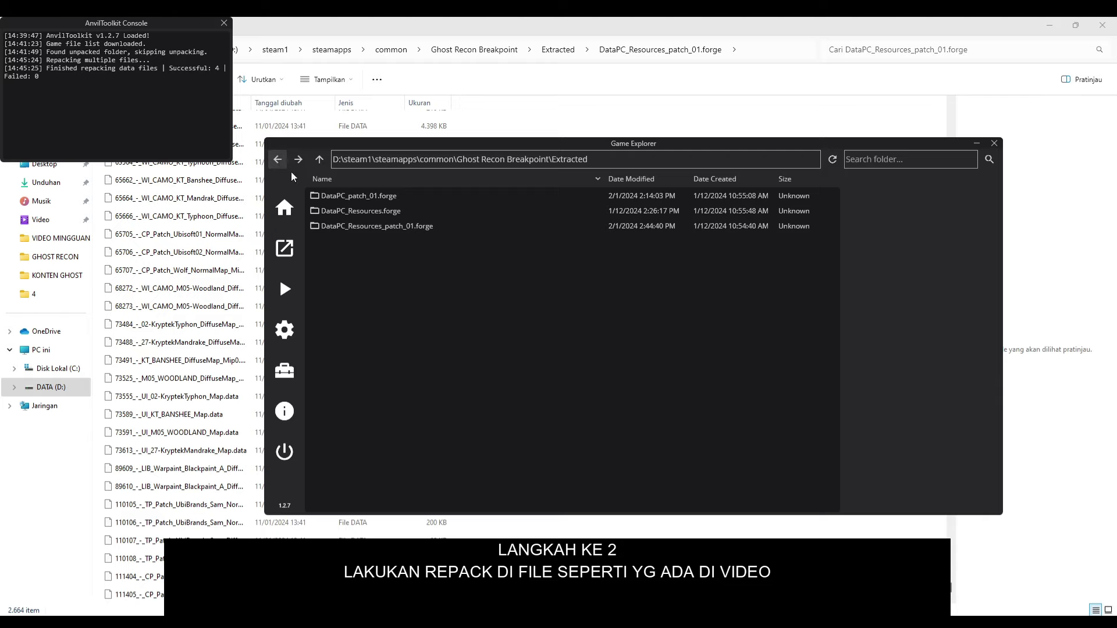
{"action": "left_click", "coordinate": [414, 226]}
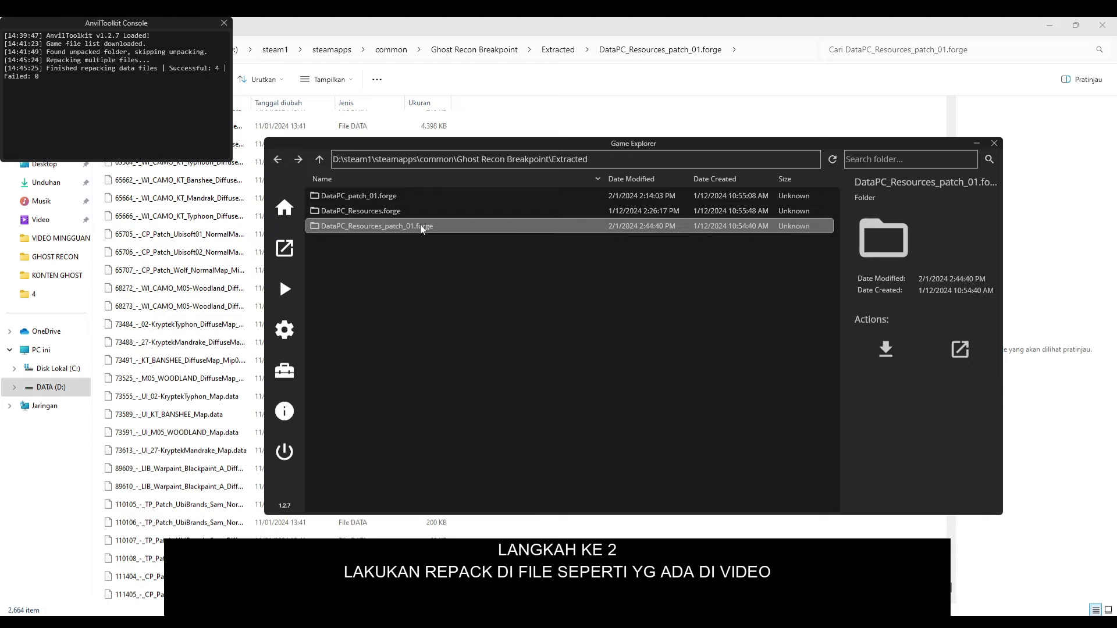
{"action": "right_click", "coordinate": [369, 226]}
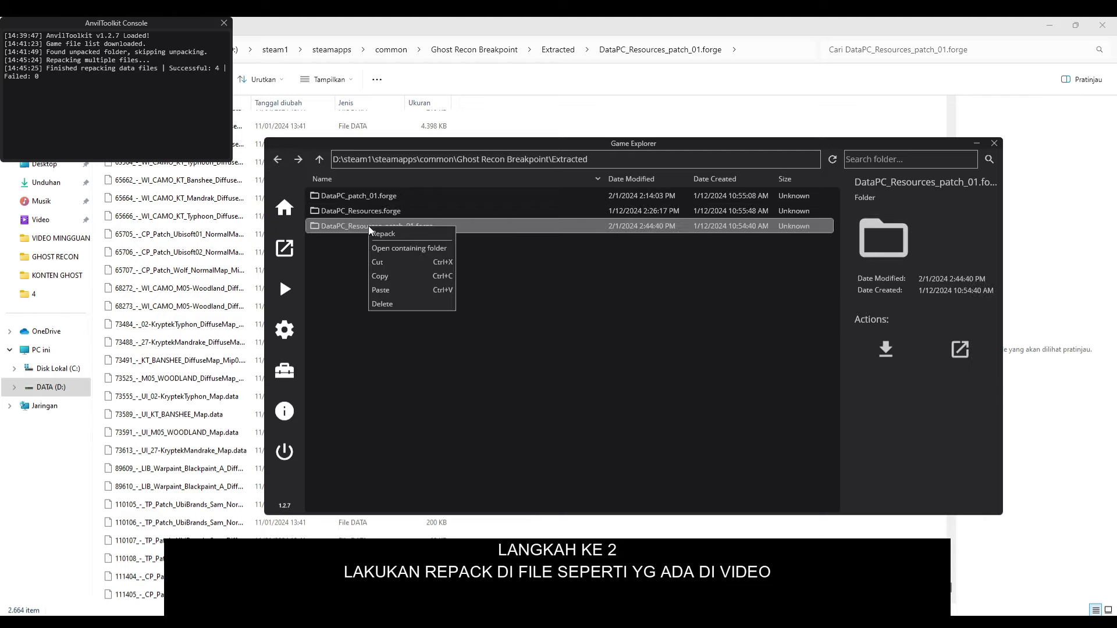
{"action": "left_click", "coordinate": [401, 230]}
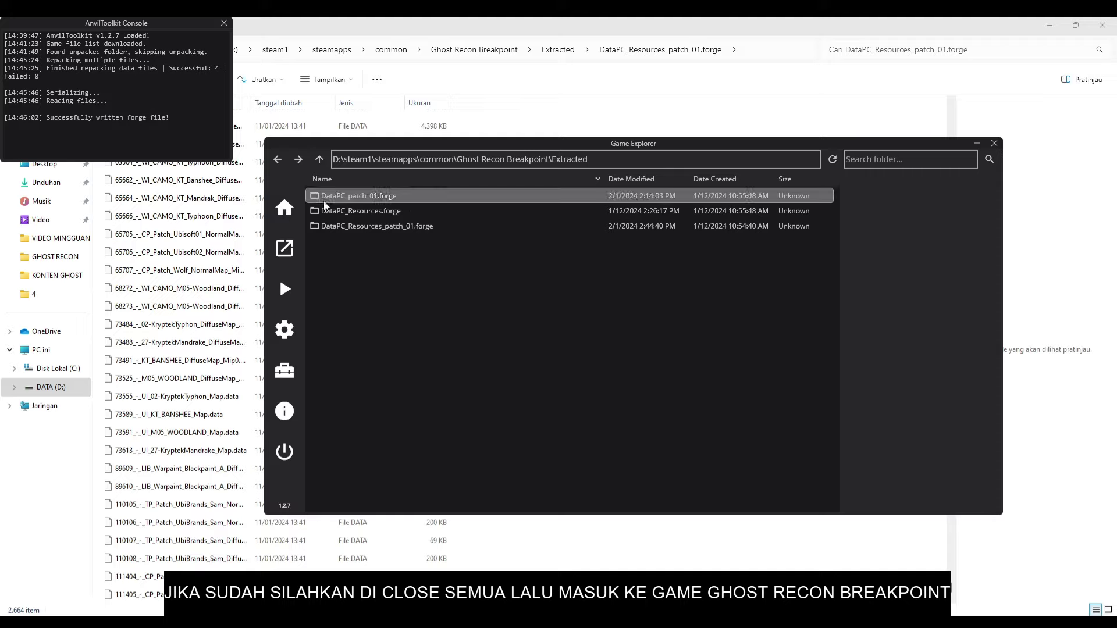
{"action": "left_click", "coordinate": [994, 145]}
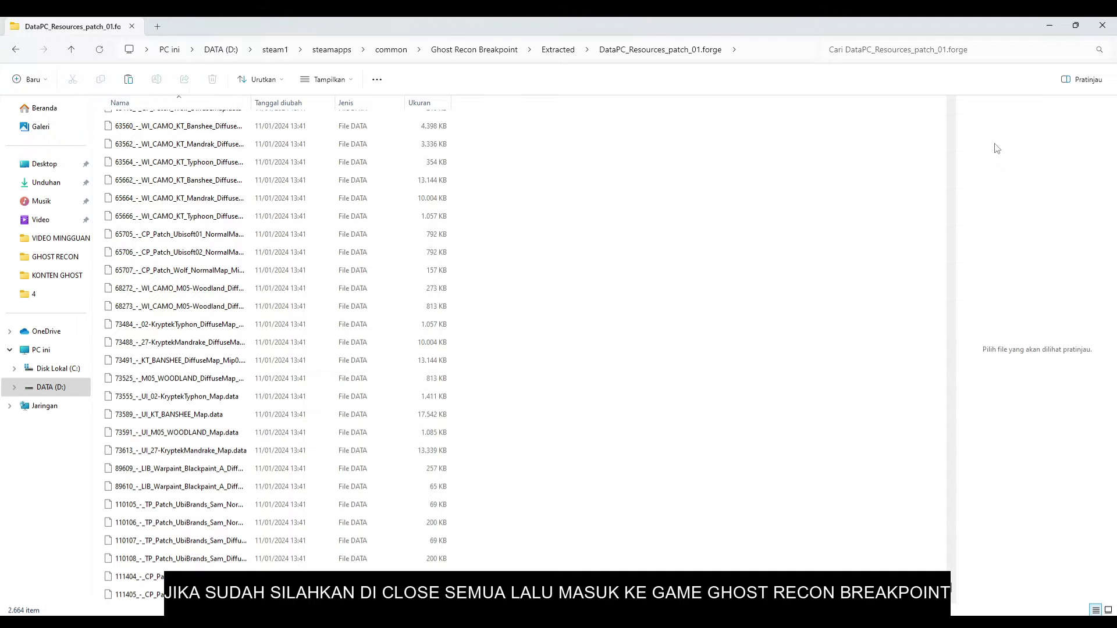
{"action": "left_click", "coordinate": [1111, 22]}
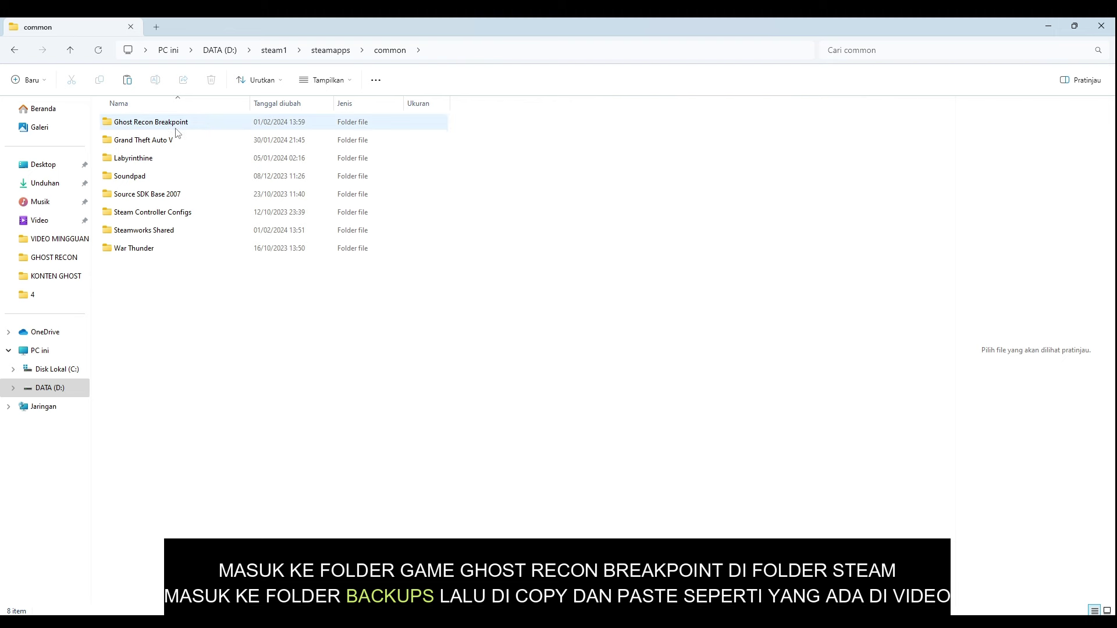
Copy DataPC_patch_01.forge from the Backups folder inside the Ghost Recon Breakpoint game folder.
{"action": "double_click", "coordinate": [177, 126]}
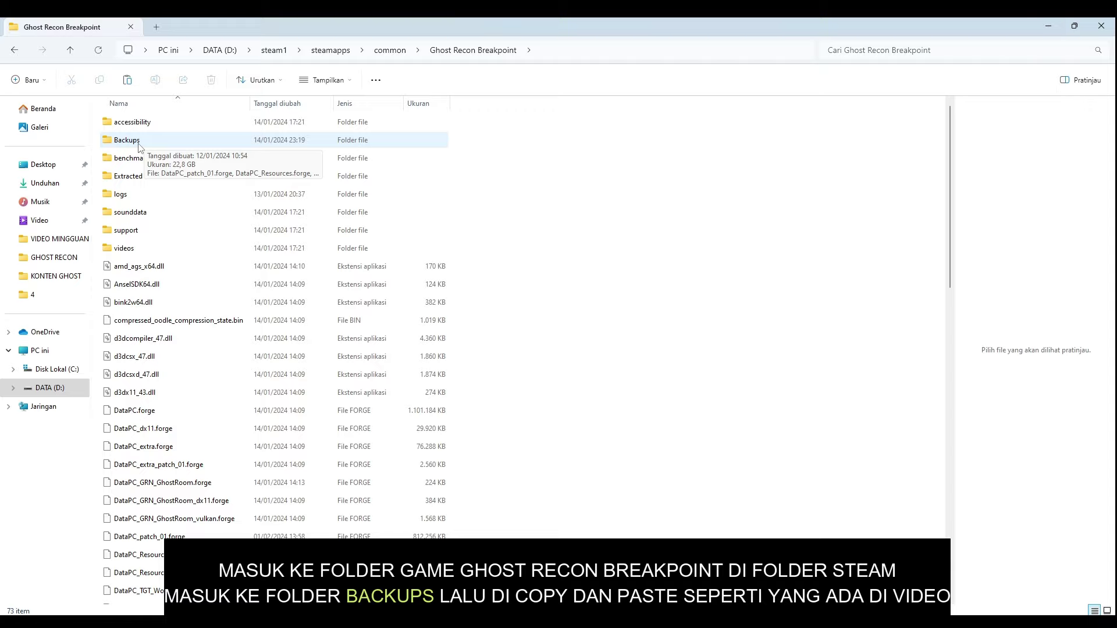
{"action": "double_click", "coordinate": [175, 143]}
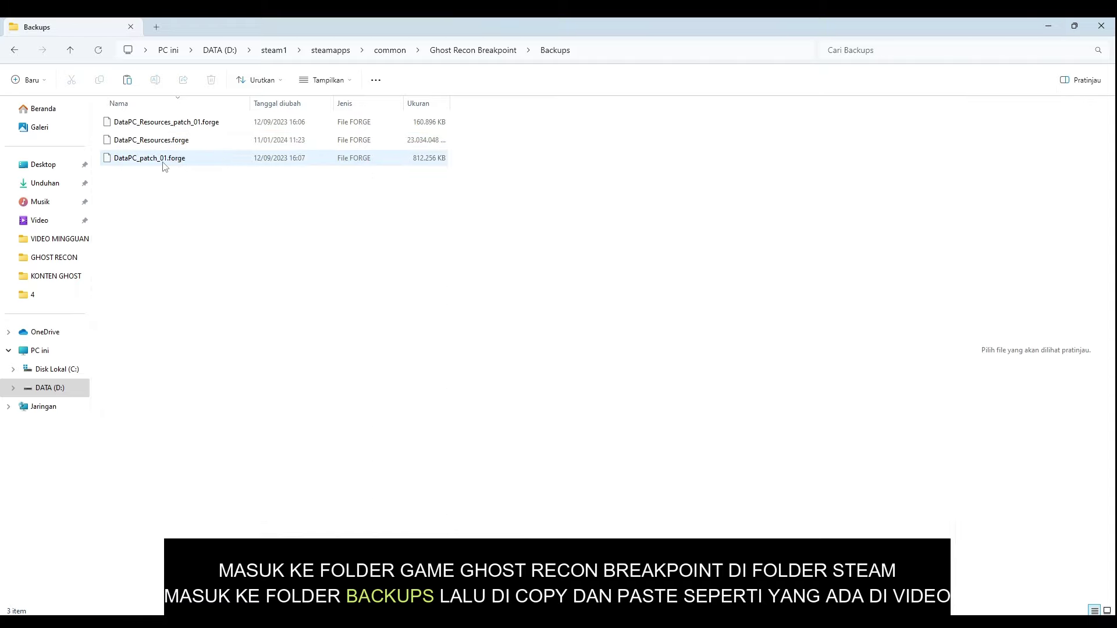
{"action": "left_click", "coordinate": [163, 166]}
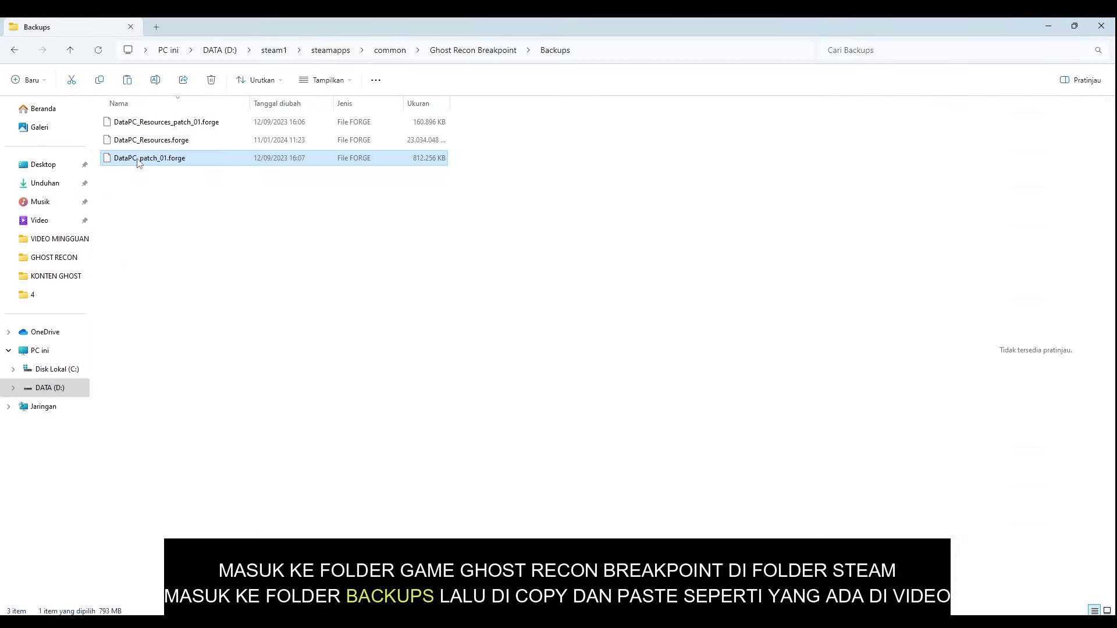
{"action": "right_click", "coordinate": [139, 160]}
{"action": "left_click", "coordinate": [174, 172]}
Paste the backup DataPC_patch_01.forge into the Ghost Recon Breakpoint folder, replacing the existing file.
{"action": "key", "text": "alt+Left"}
{"action": "left_click", "coordinate": [597, 281]}
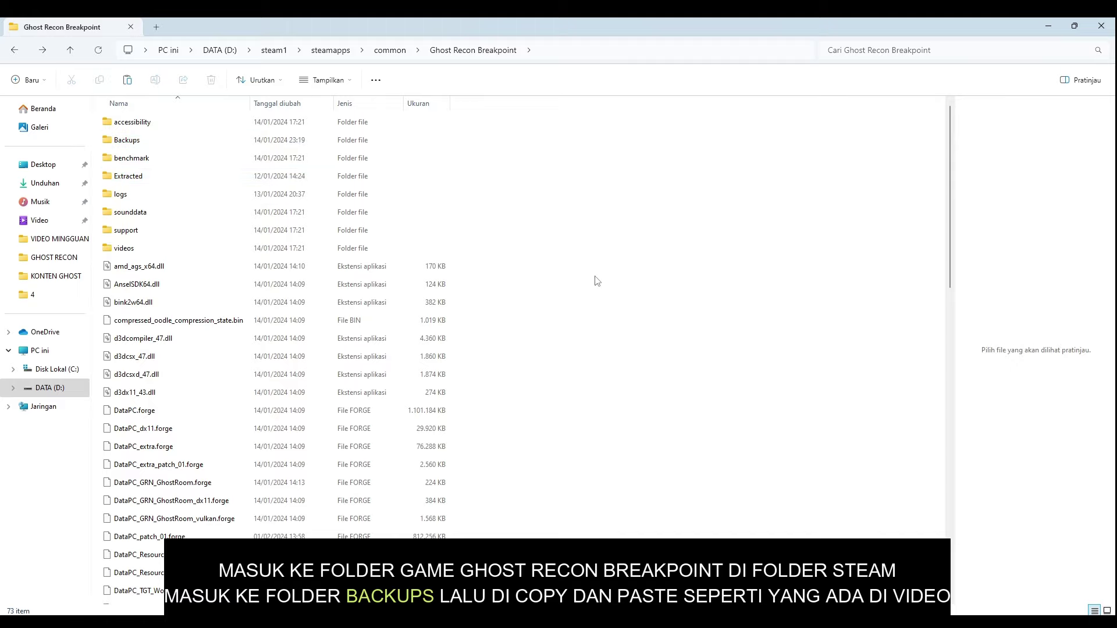
{"action": "right_click", "coordinate": [641, 298]}
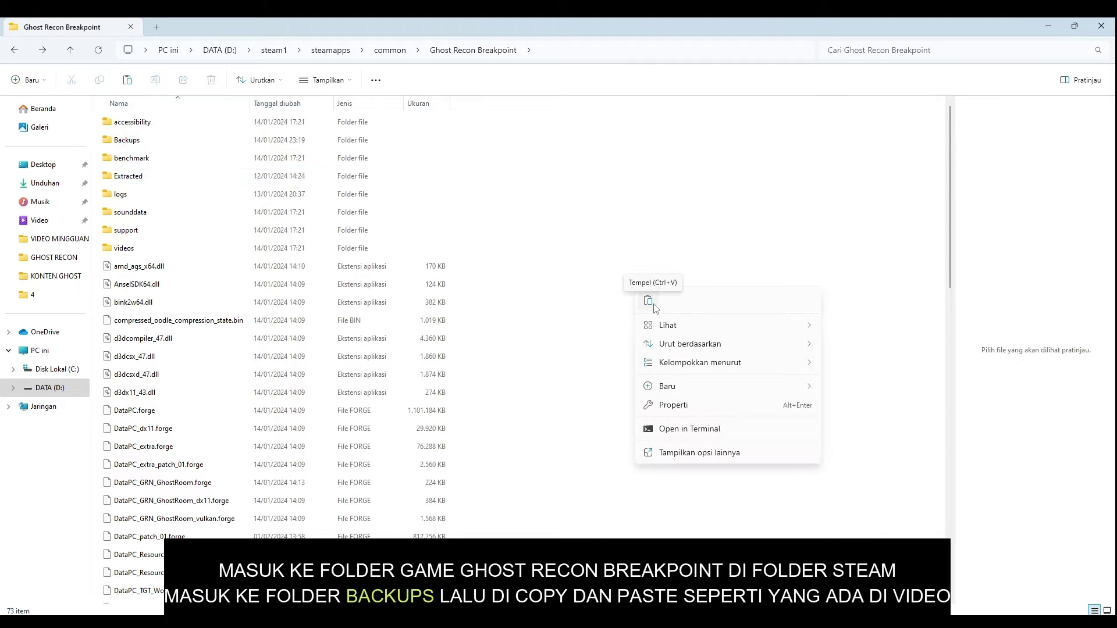
{"action": "left_click", "coordinate": [652, 309]}
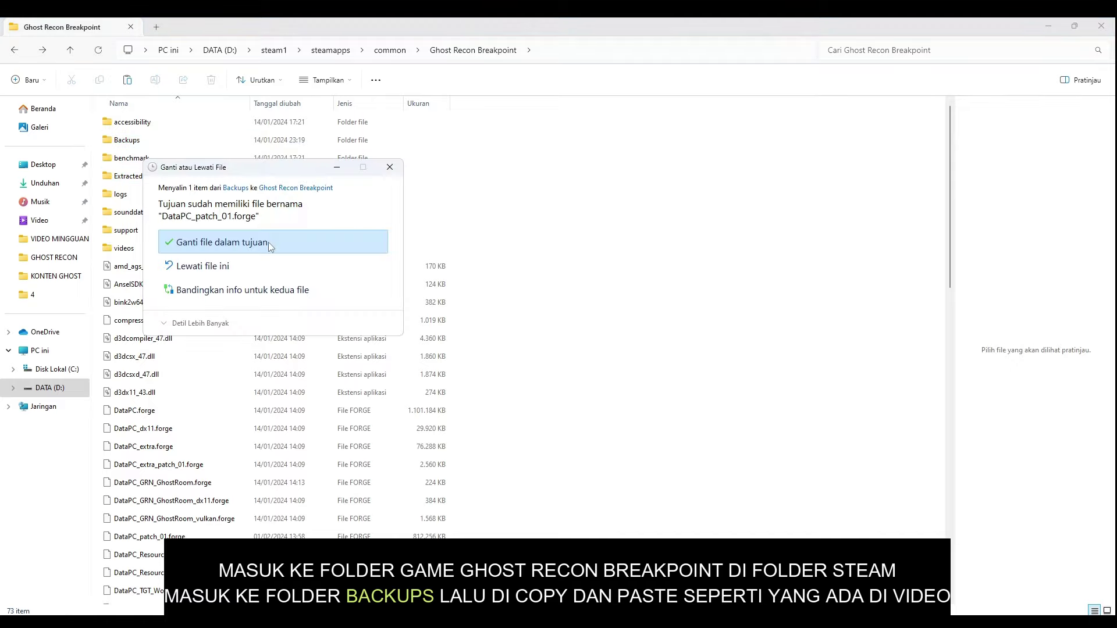
{"action": "left_click", "coordinate": [269, 245]}
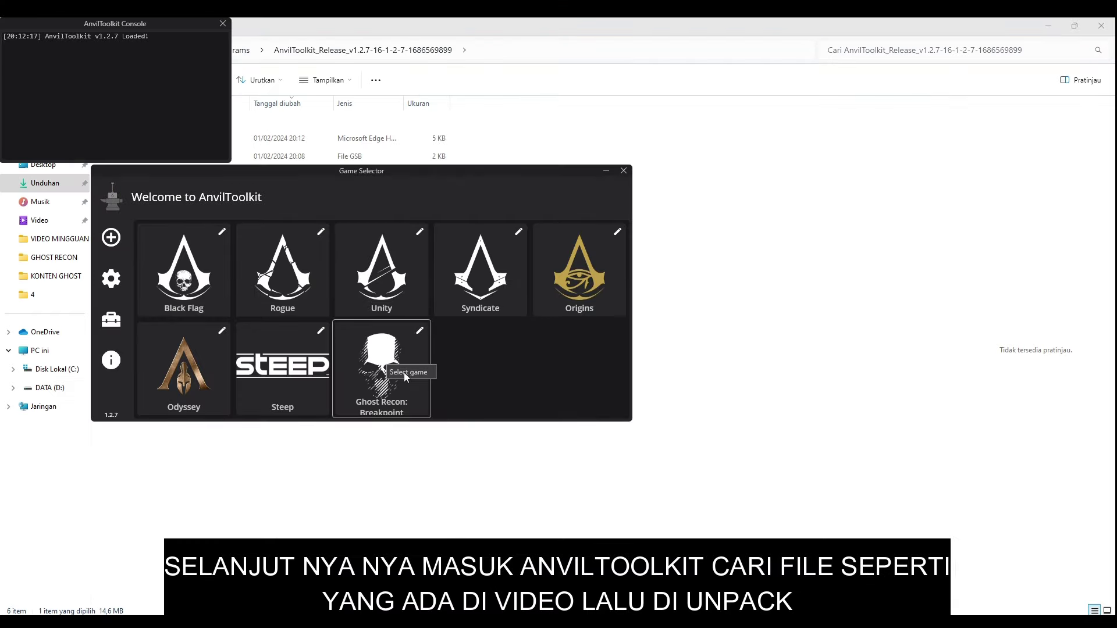
Select Ghost Recon: Breakpoint in AnvilToolkit and unpack DataPC_patch_01.forge.
{"action": "left_click", "coordinate": [406, 375]}
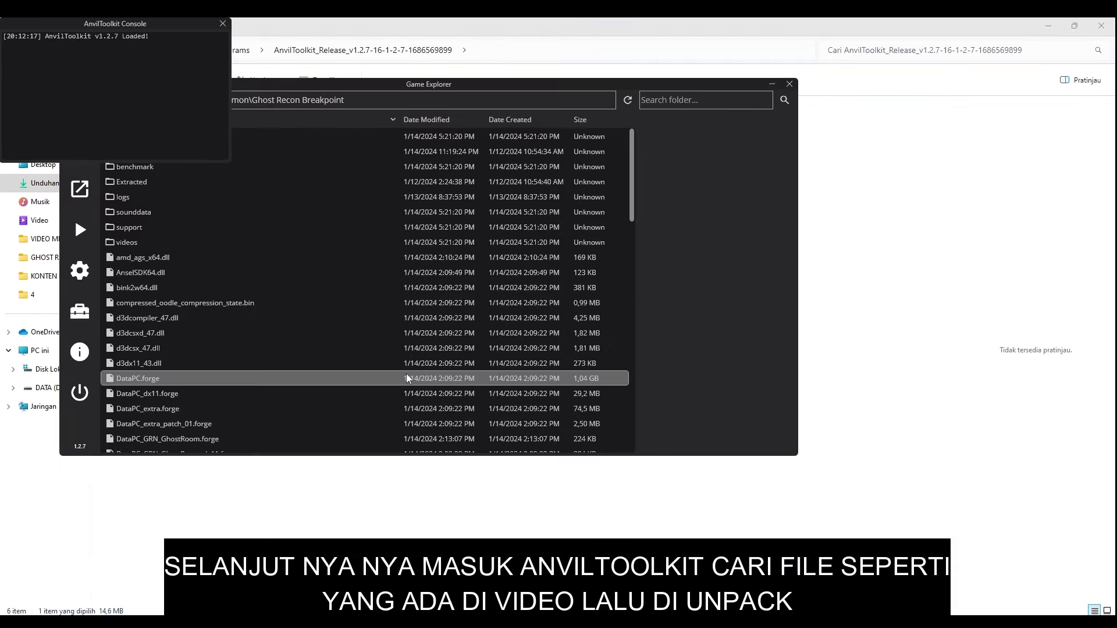
{"action": "left_click_drag", "start_coordinate": [405, 87], "coordinate": [484, 185]}
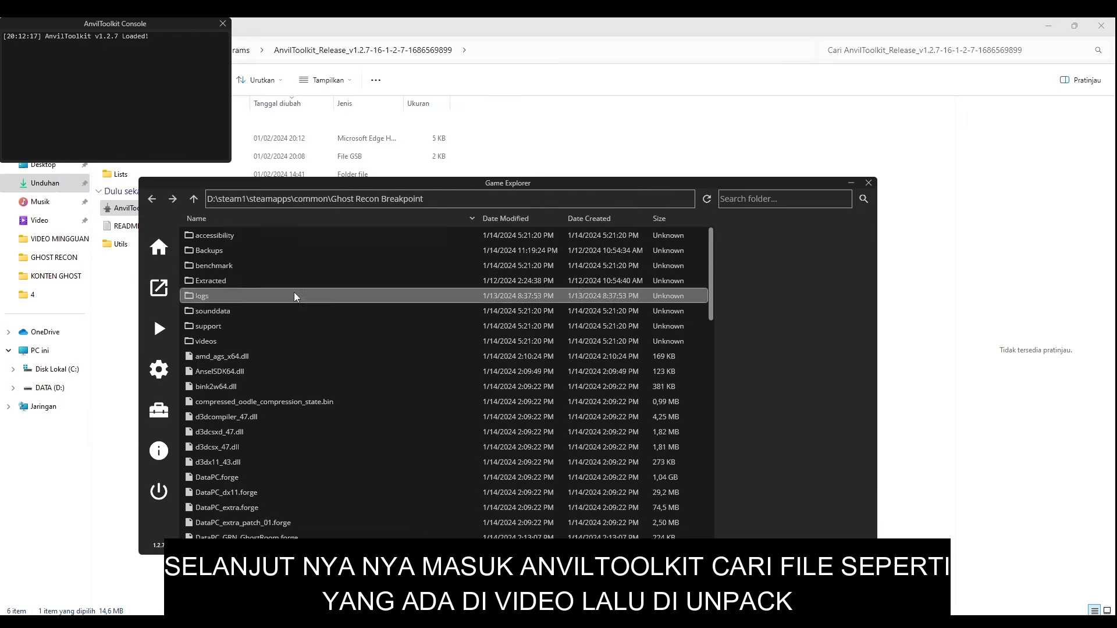
{"action": "scroll", "coordinate": [294, 296], "scroll_direction": "down", "scroll_amount": 2}
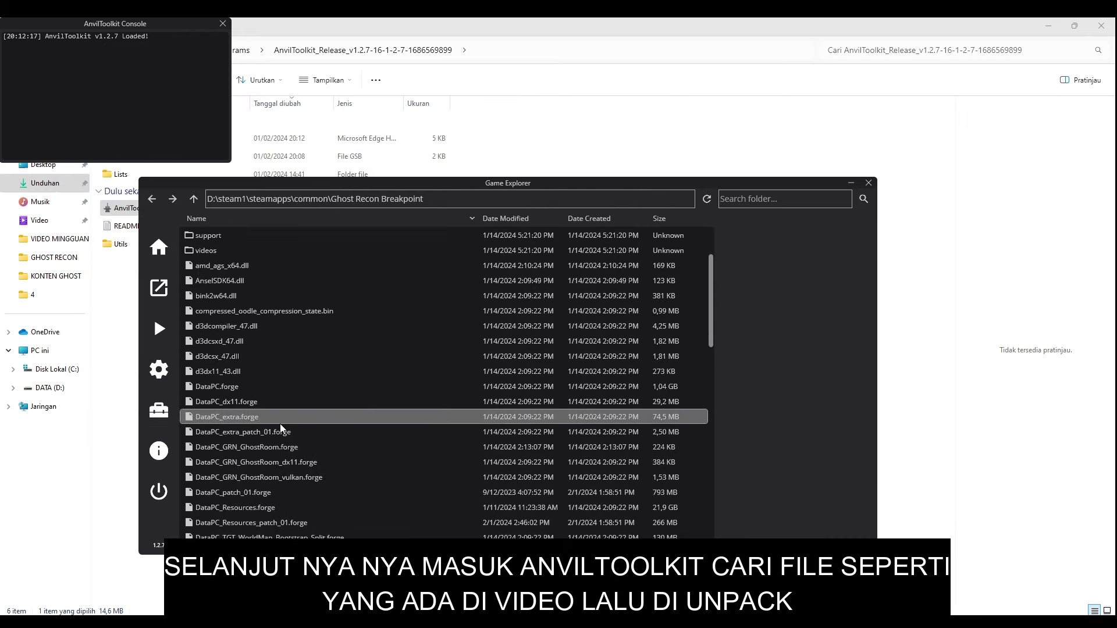
{"action": "scroll", "coordinate": [277, 463], "scroll_direction": "down", "scroll_amount": 1}
{"action": "left_click", "coordinate": [270, 462]}
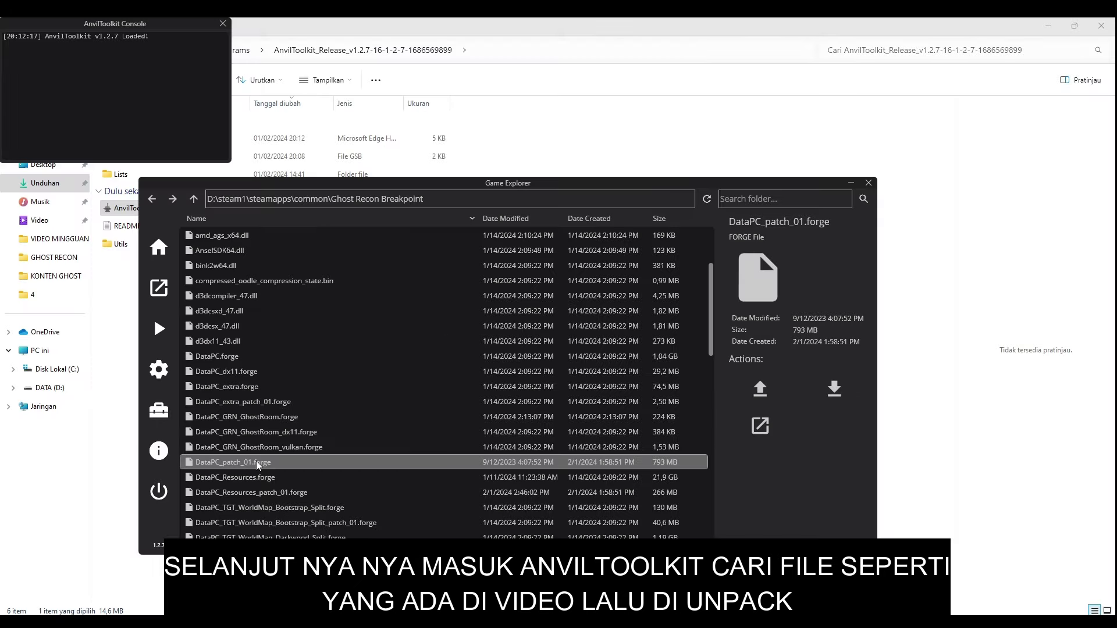
{"action": "right_click", "coordinate": [309, 306]}
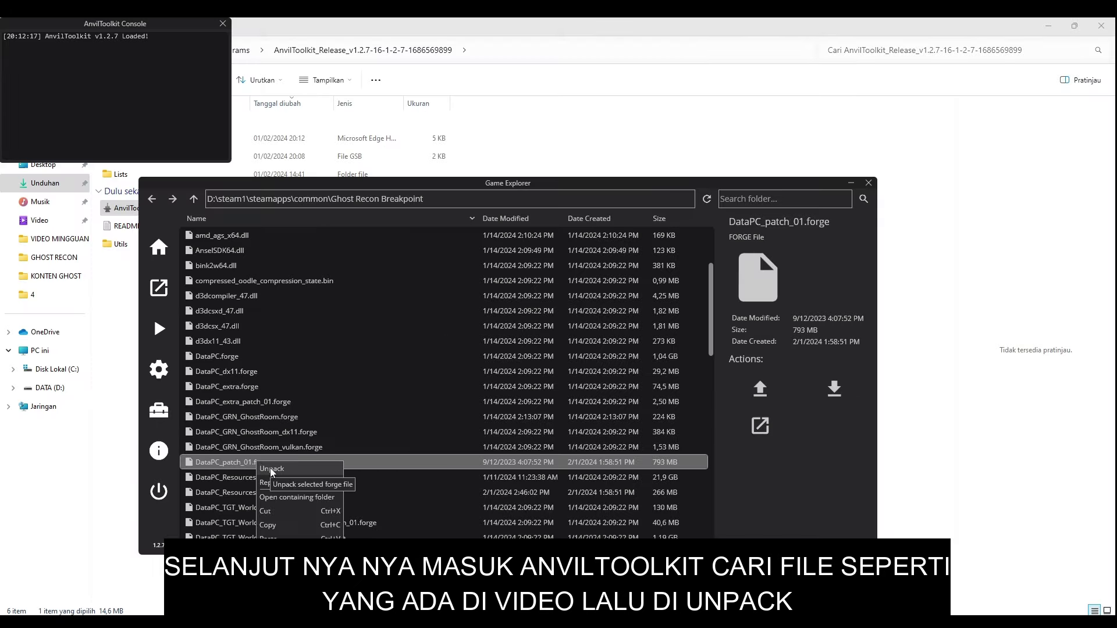
{"action": "left_click", "coordinate": [281, 468]}
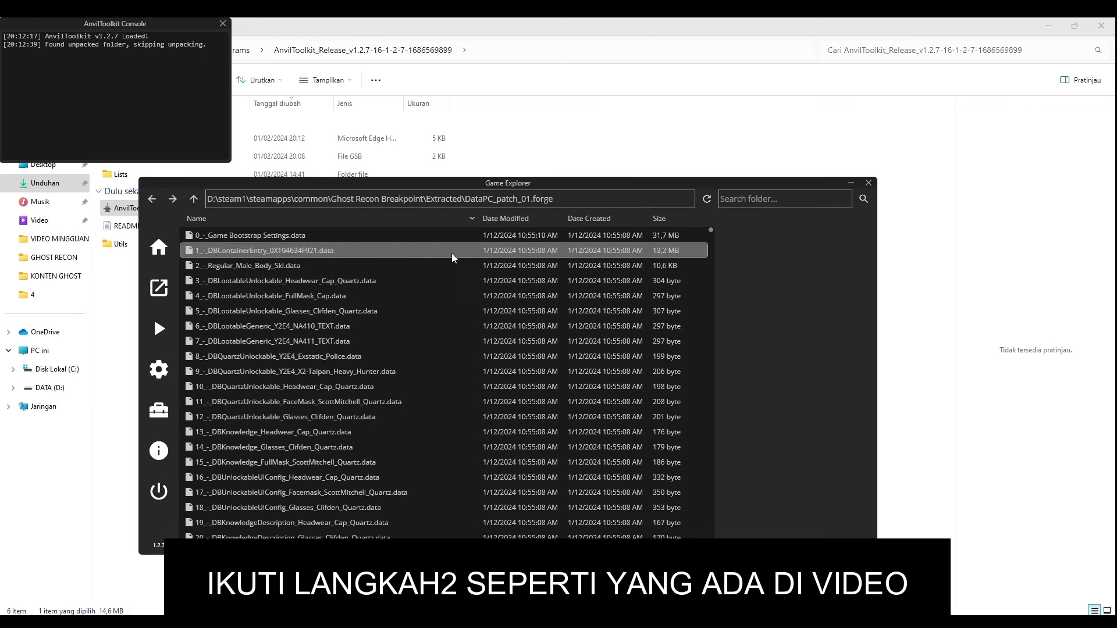
Open the folder containing 0_-_Game Bootstrap Settings.data in File Explorer.
{"action": "left_click", "coordinate": [259, 235]}
{"action": "right_click", "coordinate": [263, 233]}
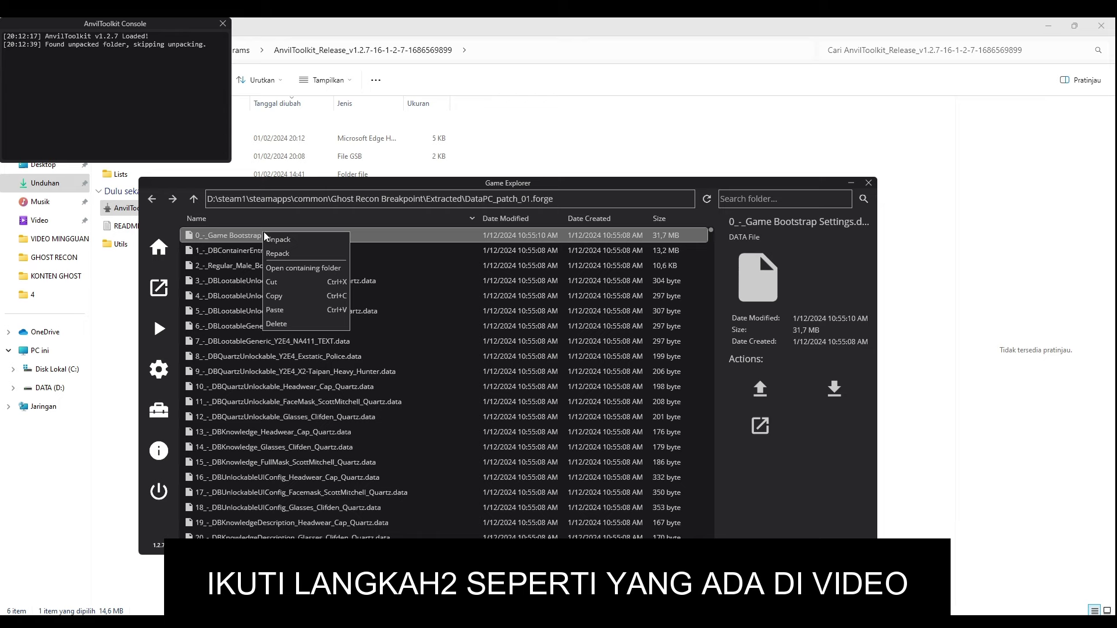
{"action": "left_click", "coordinate": [309, 267]}
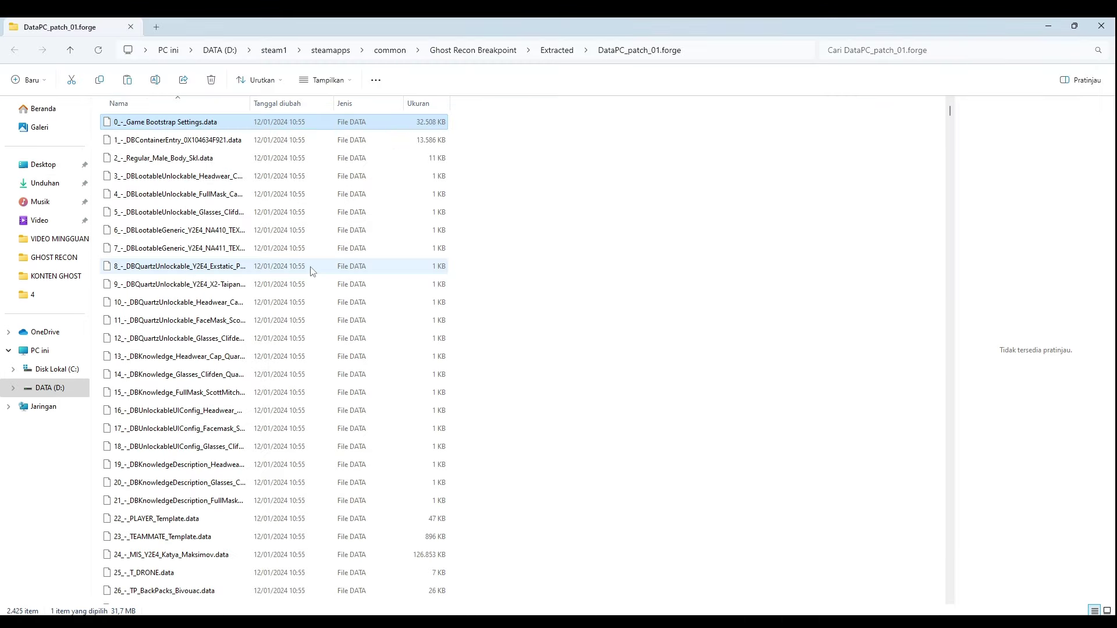
Create a new folder named EXTRACTED inside Extracted\DataPC_patch_01.forge and open it.
{"action": "right_click", "coordinate": [600, 265]}
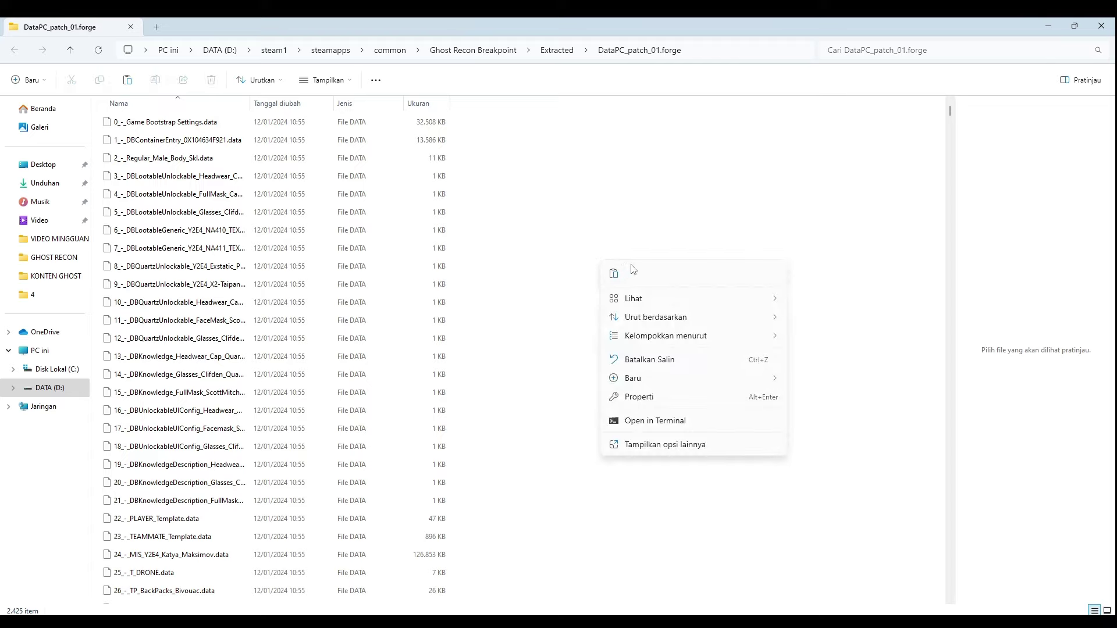
{"action": "mouse_move", "coordinate": [767, 383]}
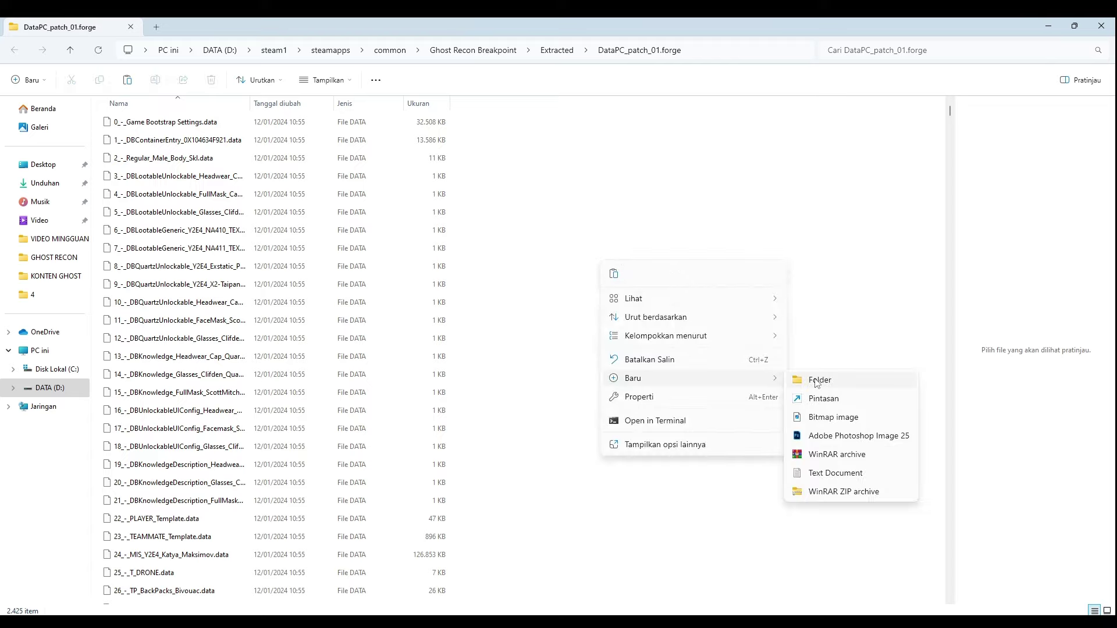
{"action": "left_click", "coordinate": [836, 385]}
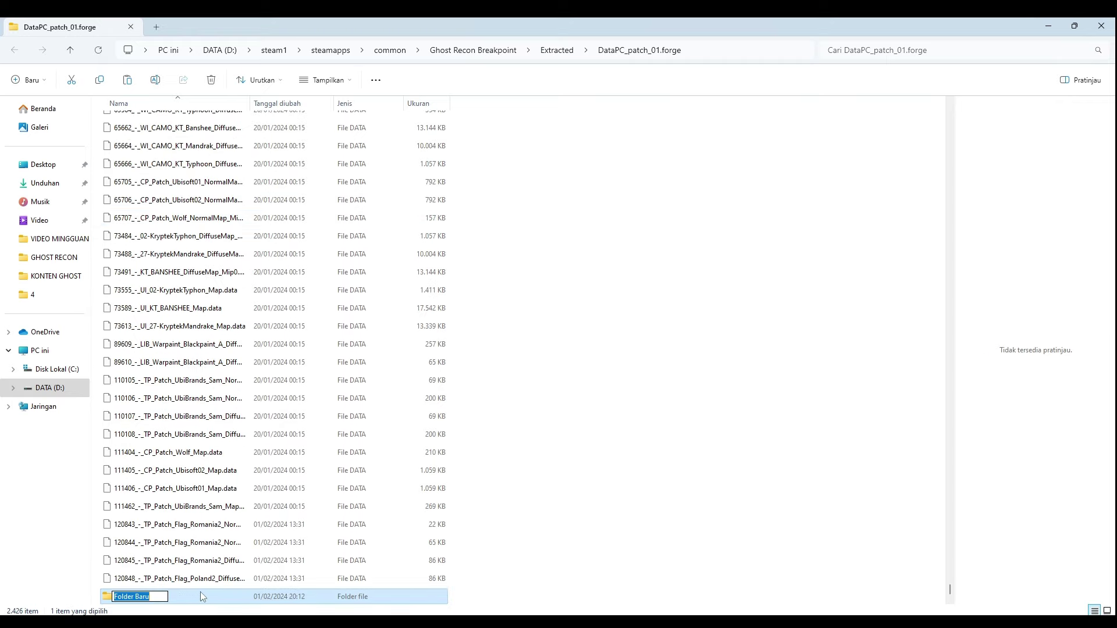
{"action": "type", "text": "EXTRACT"}
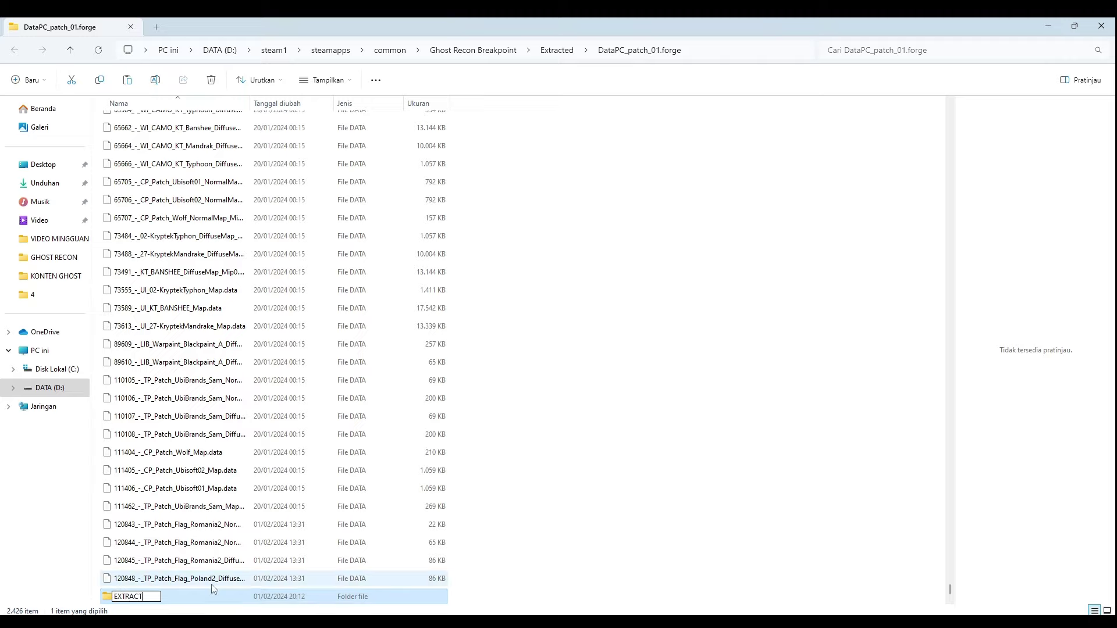
{"action": "type", "text": "ED"}
{"action": "key", "text": "Return"}
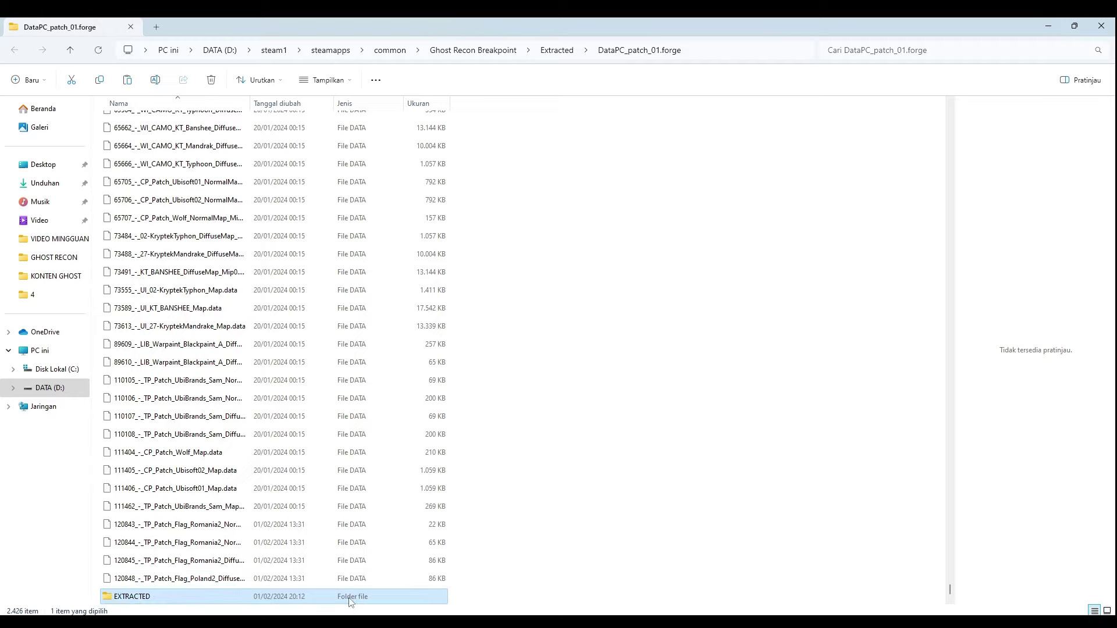
{"action": "double_click", "coordinate": [277, 600]}
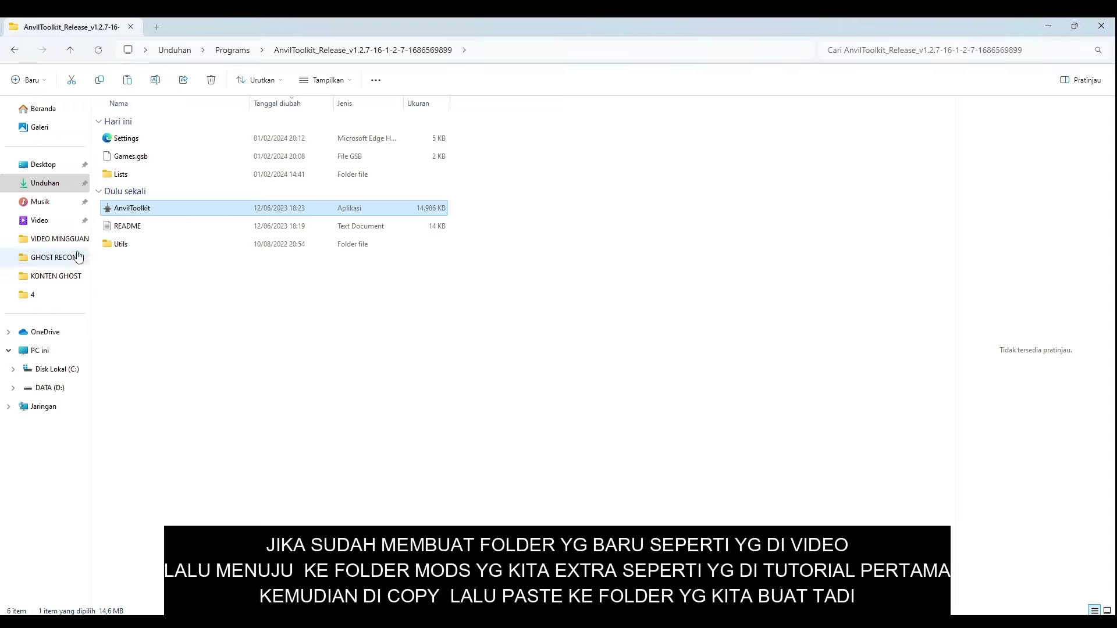
{"action": "key", "text": "alt+Left"}
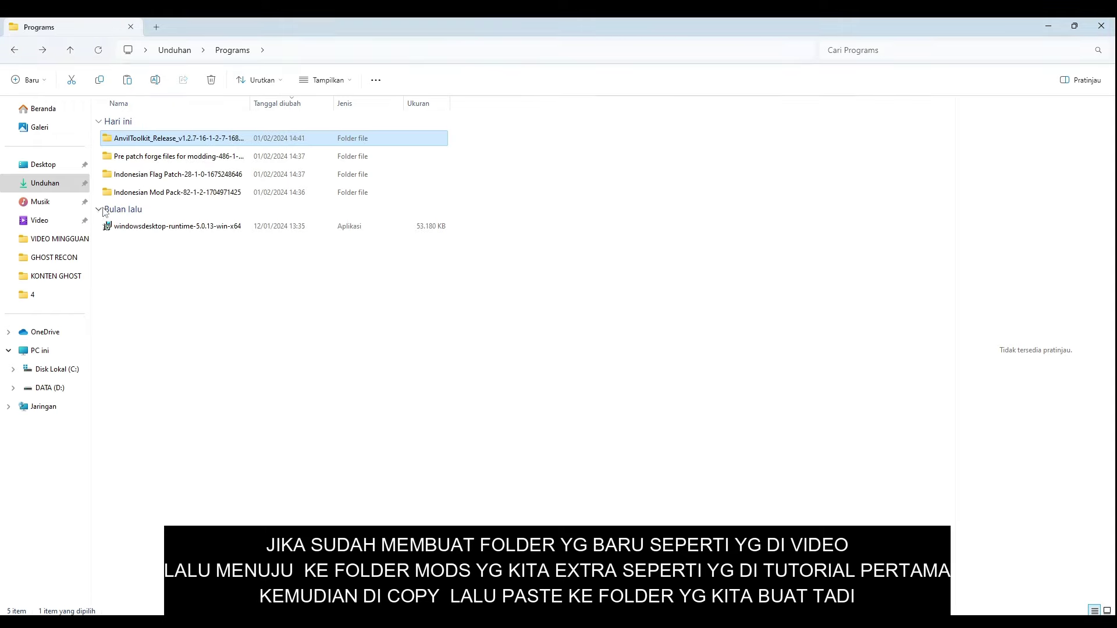
{"action": "double_click", "coordinate": [170, 174]}
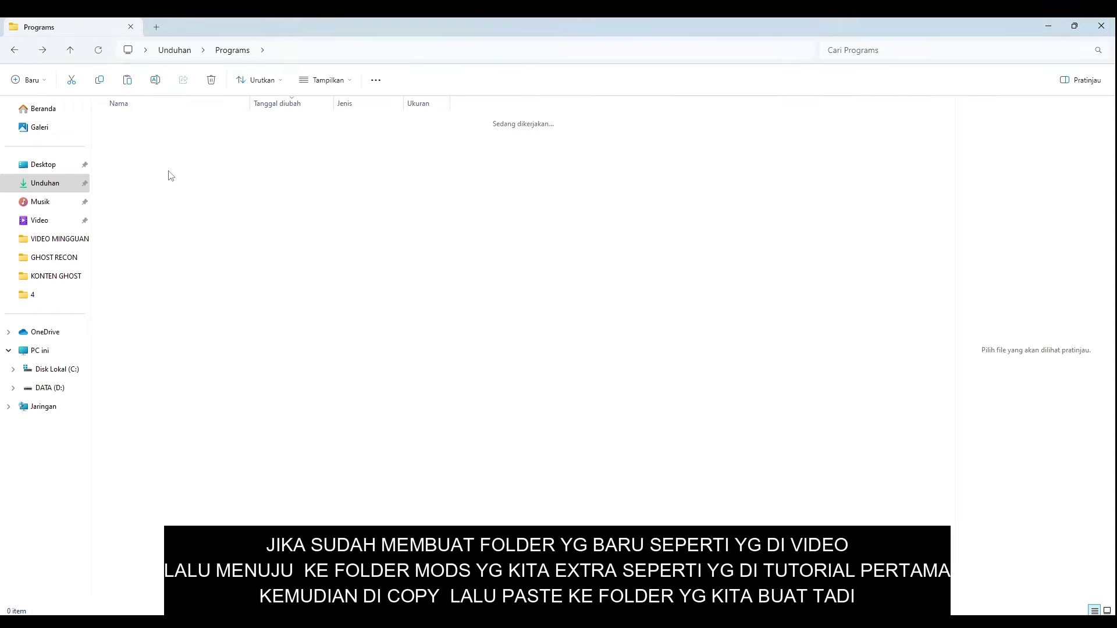
{"action": "double_click", "coordinate": [155, 141]}
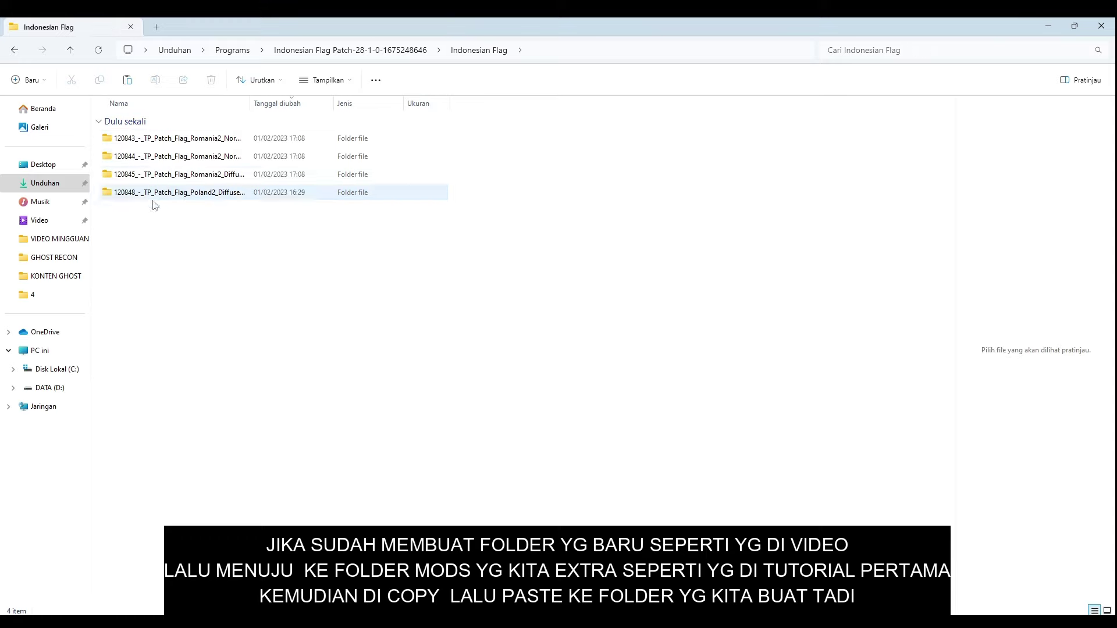
{"action": "key", "text": "alt+Left"}
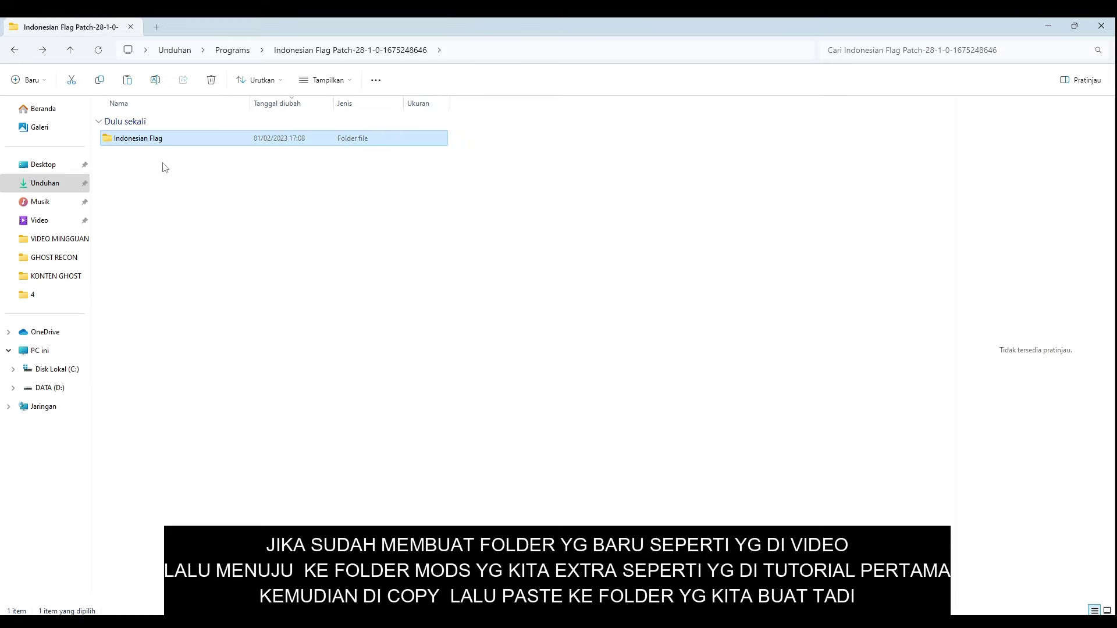
{"action": "key", "text": "alt+Left"}
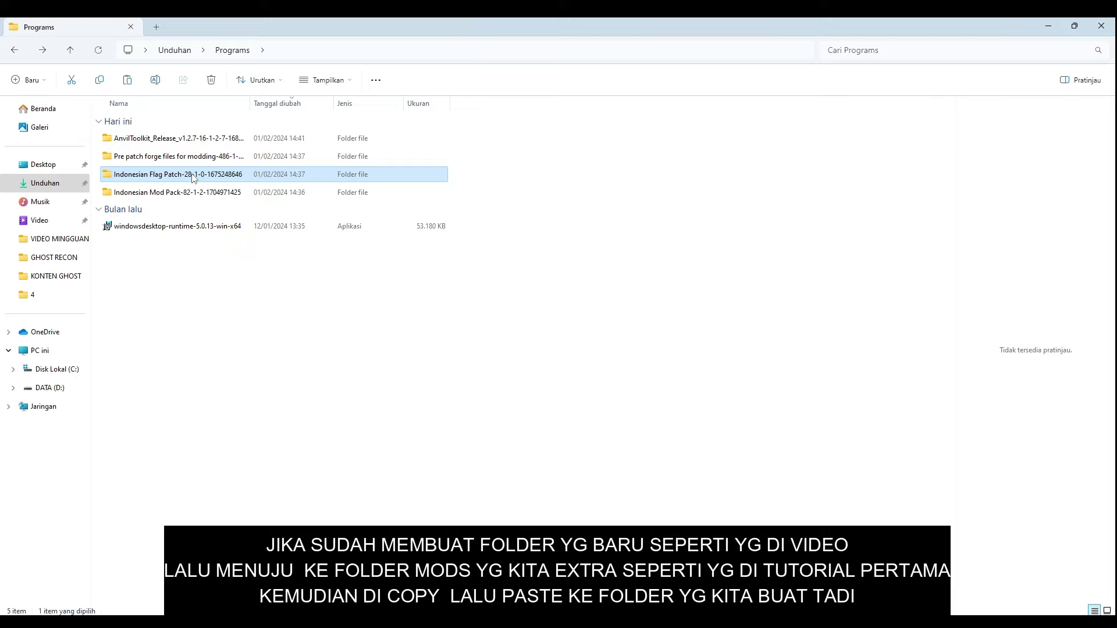
{"action": "key", "text": "Return"}
{"action": "double_click", "coordinate": [186, 145]}
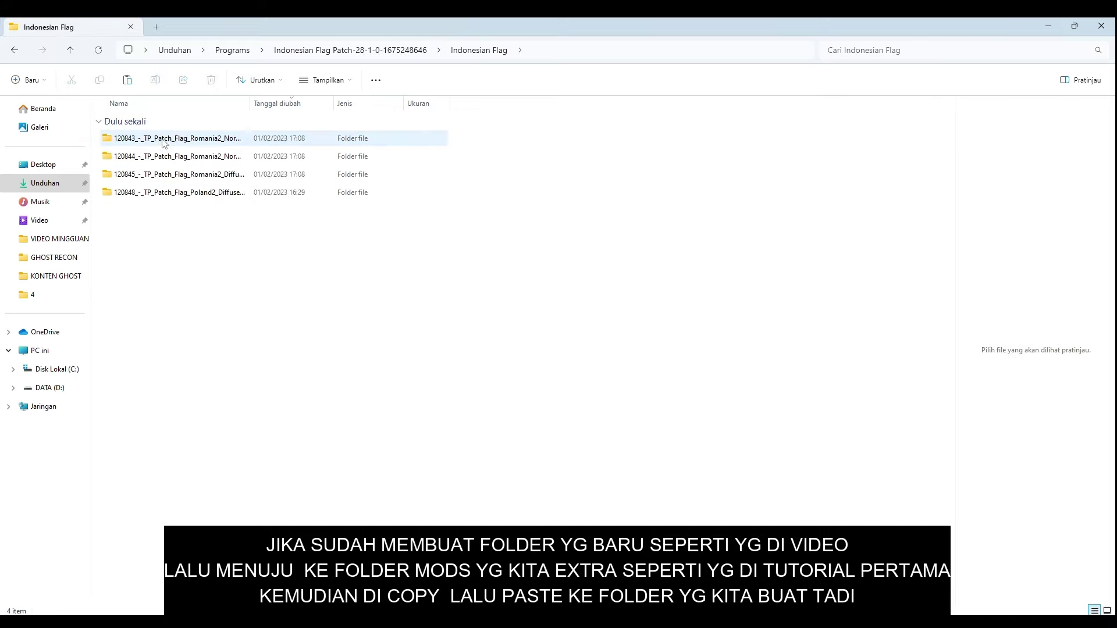
{"action": "left_click", "coordinate": [163, 143]}
{"action": "left_click", "coordinate": [187, 192], "text": "shift"}
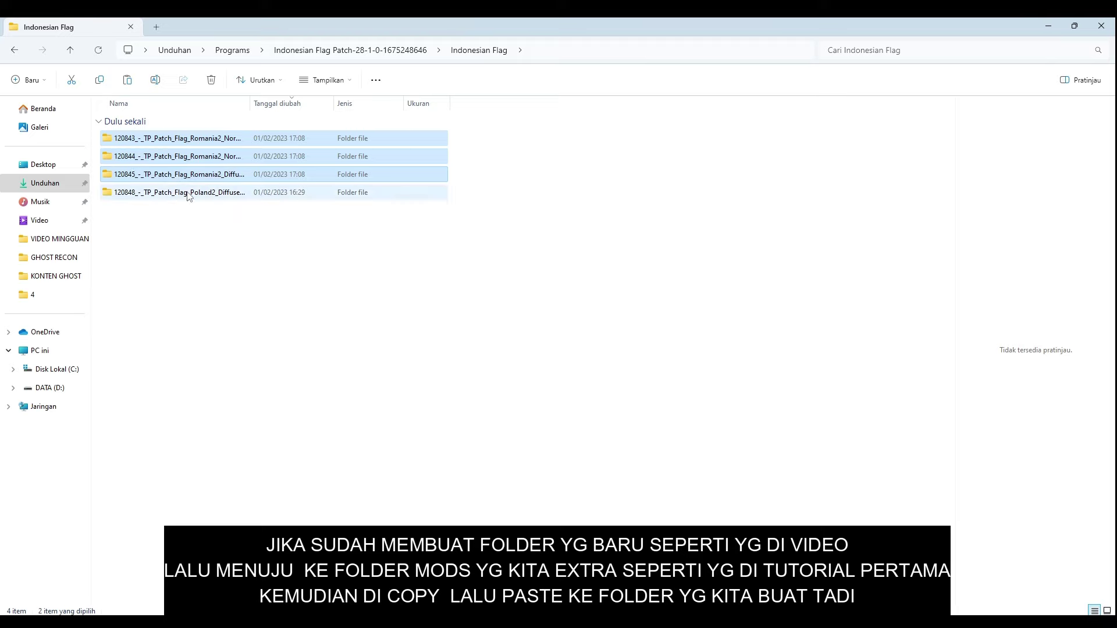